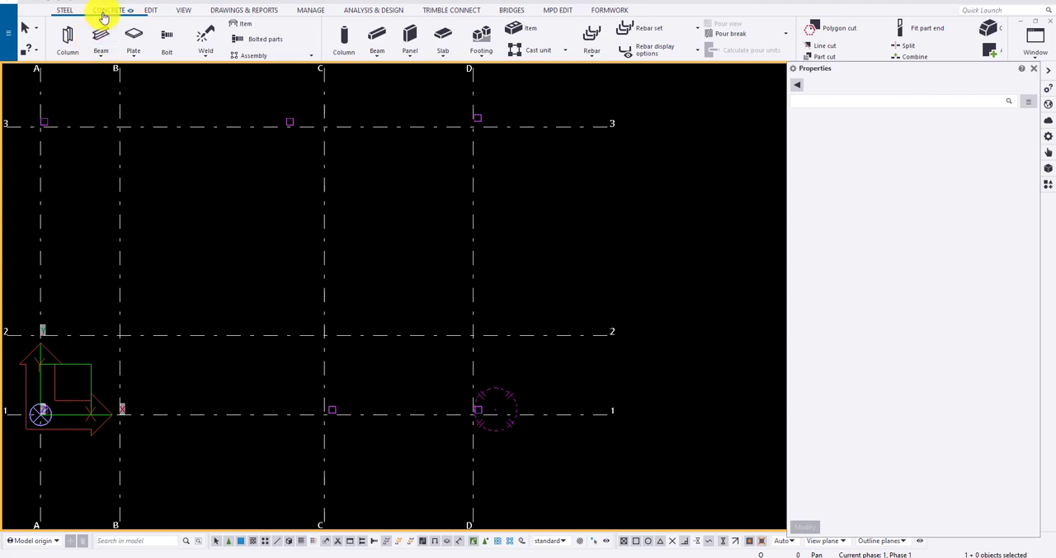
Start a concrete pad footing named FOOTING and check the profile catalog, keeping the 400*400 profile
{"action": "left_click", "coordinate": [104, 11]}
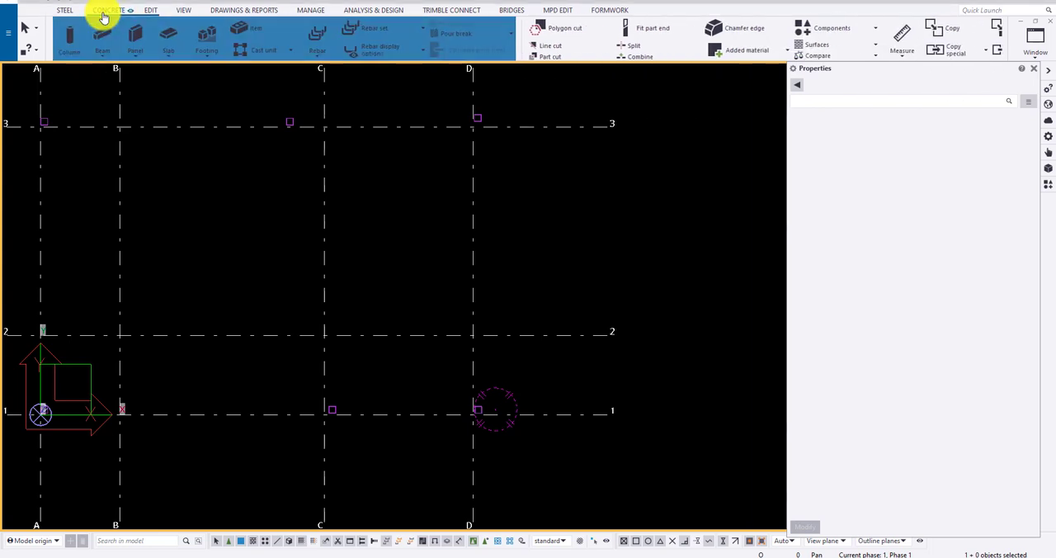
{"action": "left_click", "coordinate": [206, 54]}
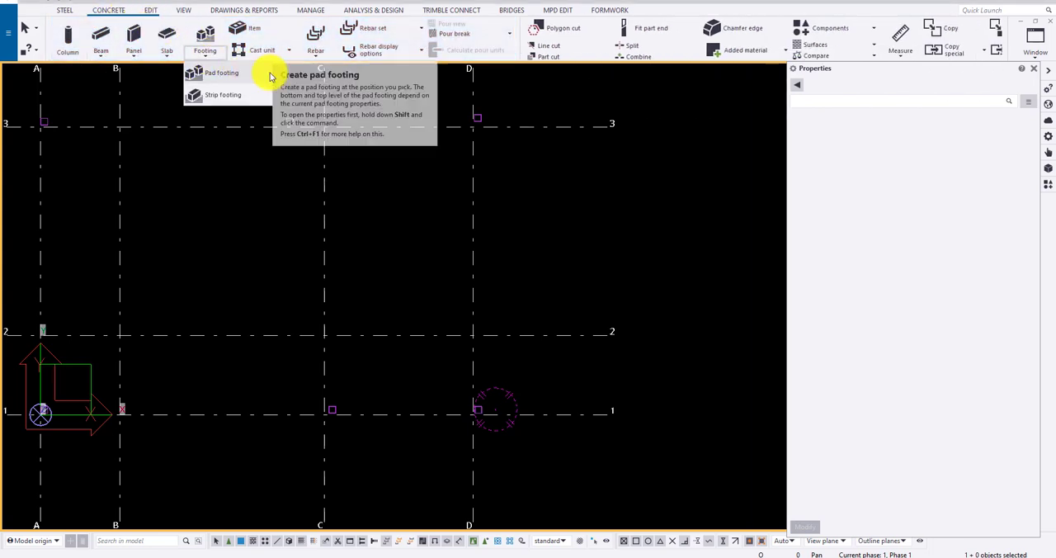
{"action": "left_click", "coordinate": [270, 75]}
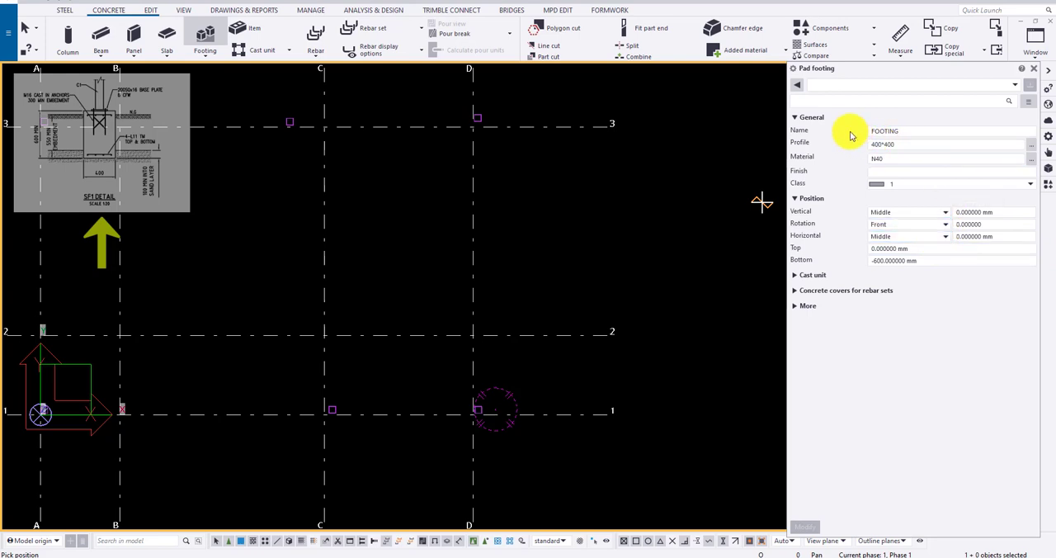
{"action": "left_click", "coordinate": [904, 132]}
{"action": "left_click", "coordinate": [914, 144]}
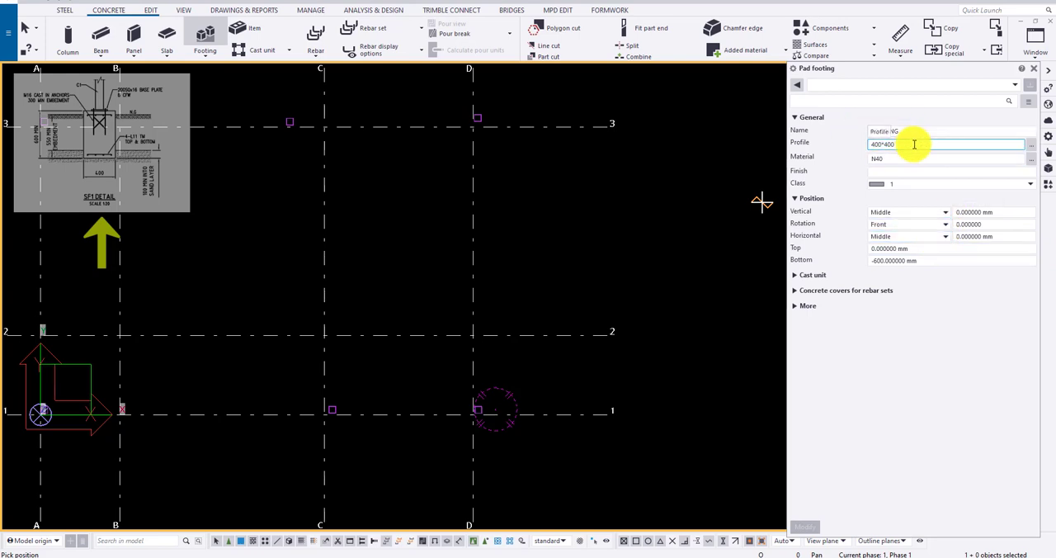
{"action": "left_click", "coordinate": [1031, 145]}
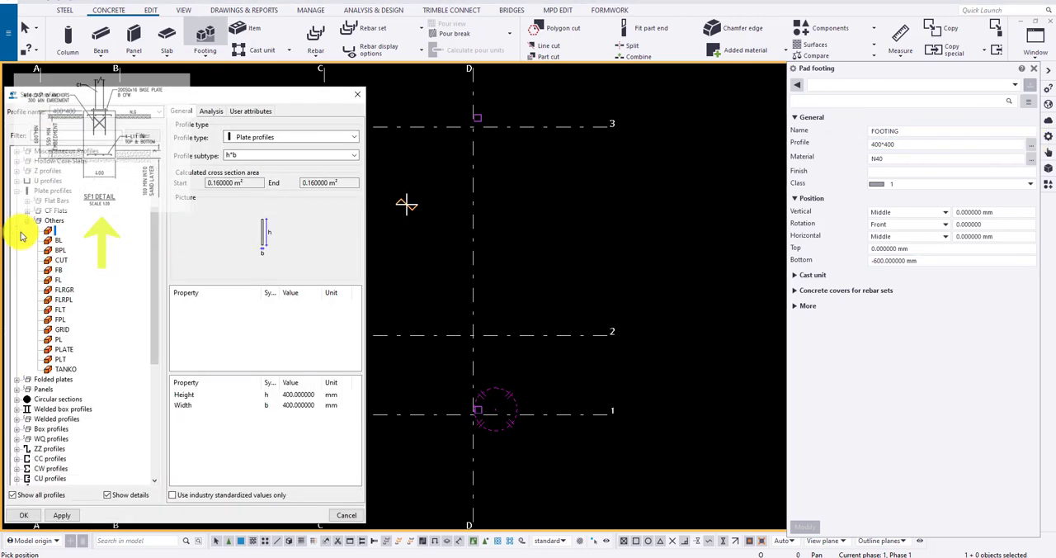
{"action": "scroll", "coordinate": [33, 410], "scroll_direction": "down", "scroll_amount": 6}
{"action": "scroll", "coordinate": [33, 410], "scroll_direction": "up", "scroll_amount": 5}
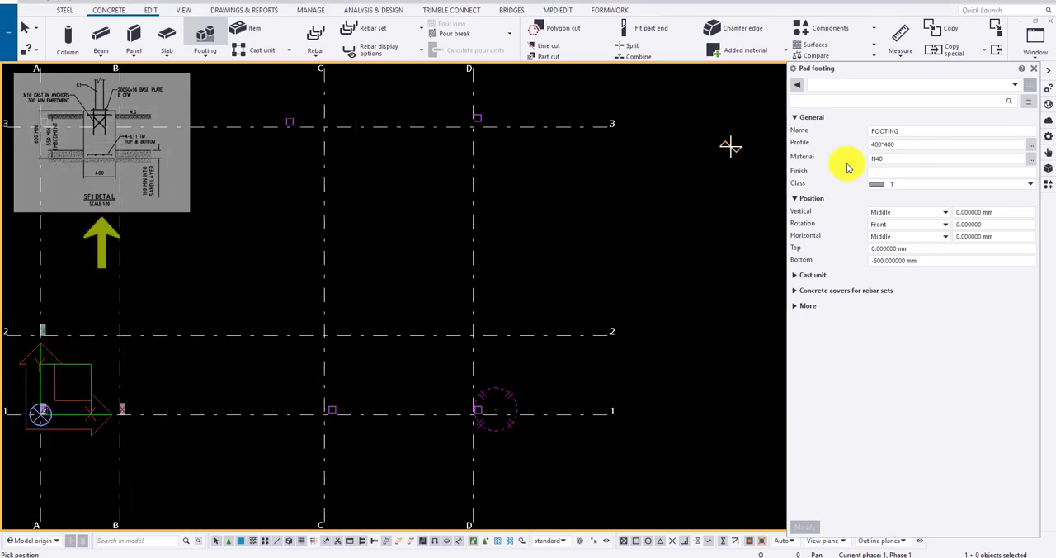
{"action": "left_click", "coordinate": [884, 146]}
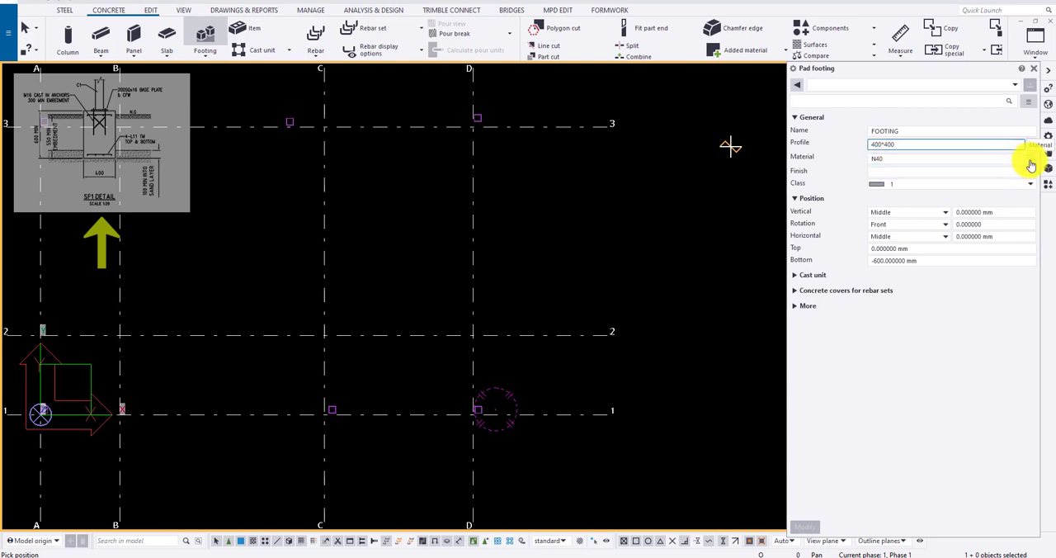
Set the pad footing's material to N32, with class 1 and a bottom level of -600 mm
{"action": "left_click", "coordinate": [1031, 161]}
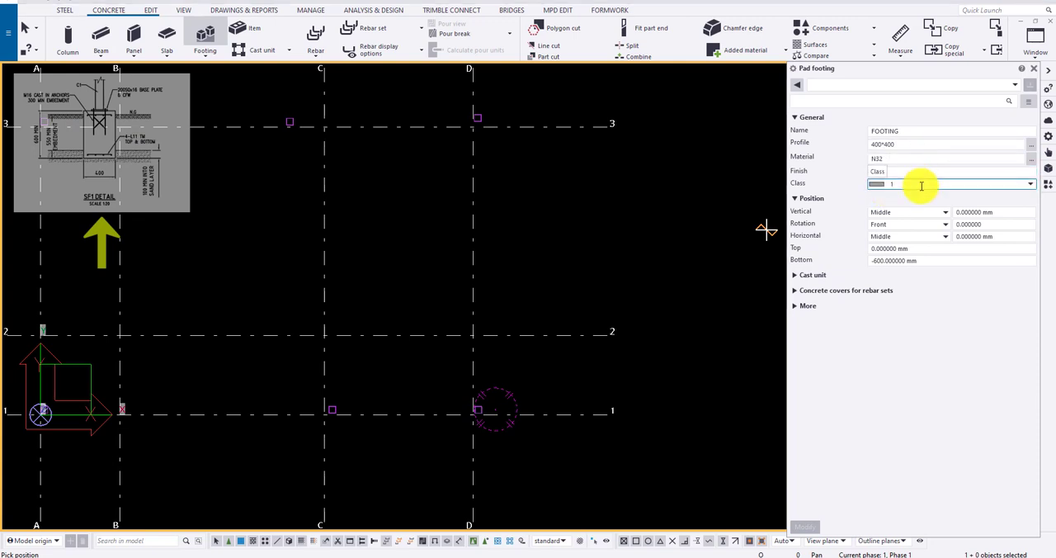
{"action": "left_click", "coordinate": [916, 183]}
{"action": "left_click", "coordinate": [914, 206]}
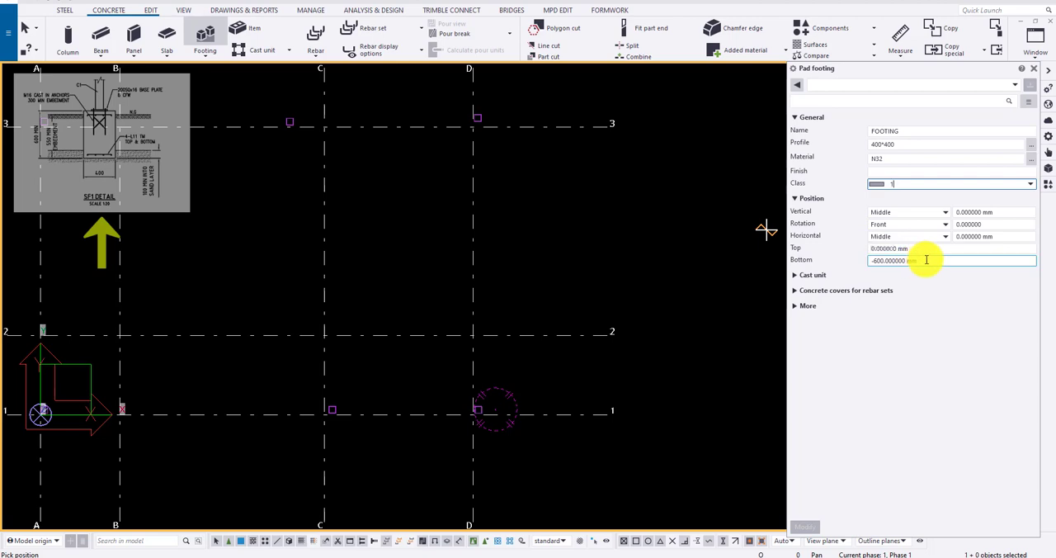
{"action": "left_click_drag", "start_coordinate": [926, 260], "coordinate": [874, 262]}
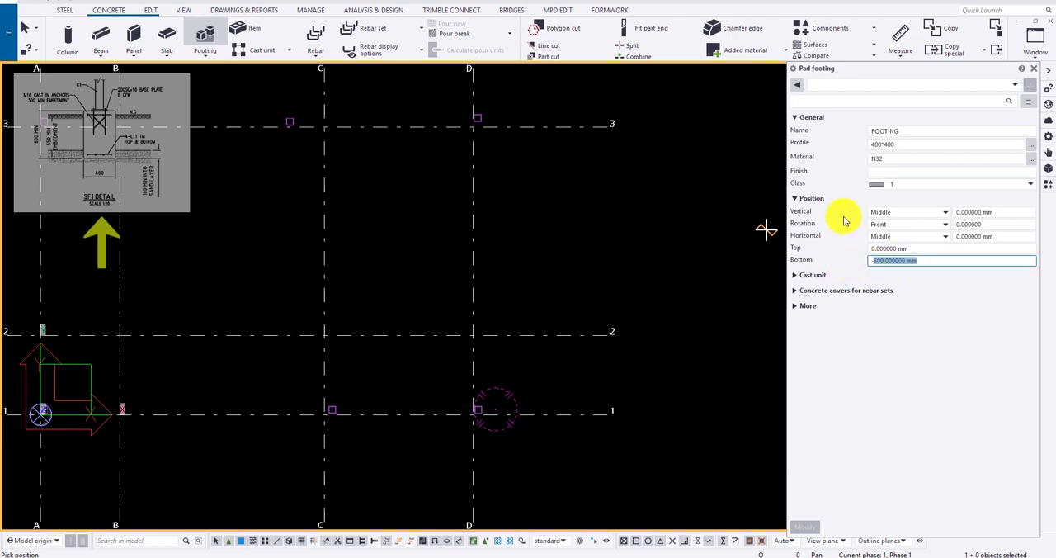
Place the pad footing at the column near the intersection of grid lines D and 1
{"action": "scroll", "coordinate": [492, 313], "scroll_direction": "down", "scroll_amount": 2}
{"action": "scroll", "coordinate": [476, 420], "scroll_direction": "up", "scroll_amount": 2}
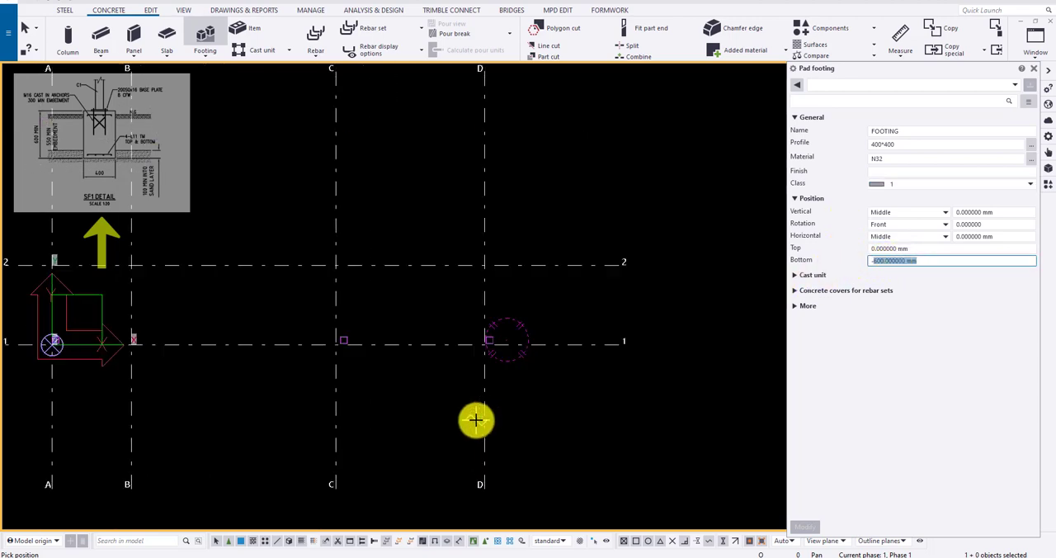
{"action": "scroll", "coordinate": [476, 420], "scroll_direction": "up", "scroll_amount": 2}
{"action": "scroll", "coordinate": [515, 313], "scroll_direction": "up", "scroll_amount": 1}
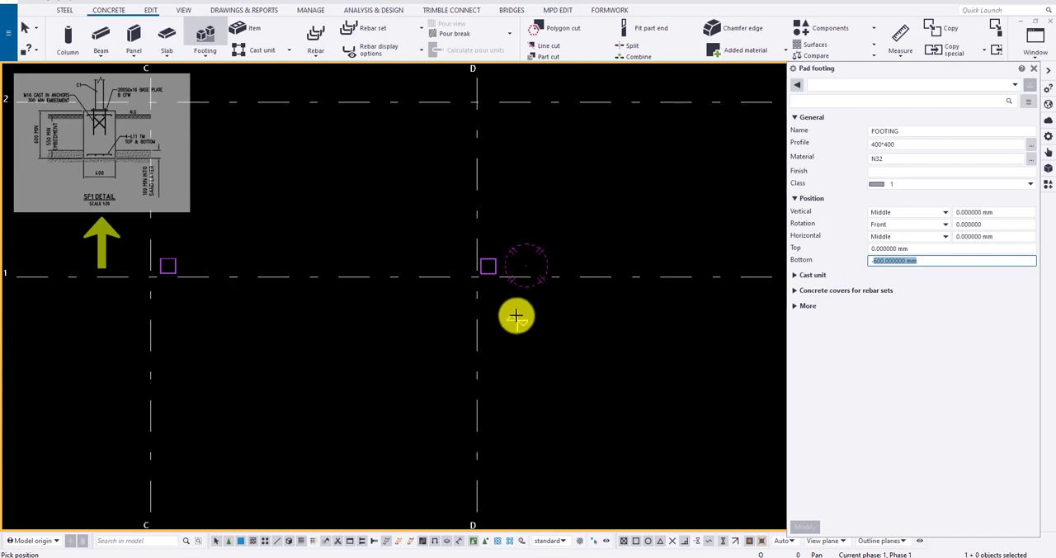
{"action": "scroll", "coordinate": [486, 263], "scroll_direction": "down", "scroll_amount": 2}
{"action": "left_click", "coordinate": [490, 266]}
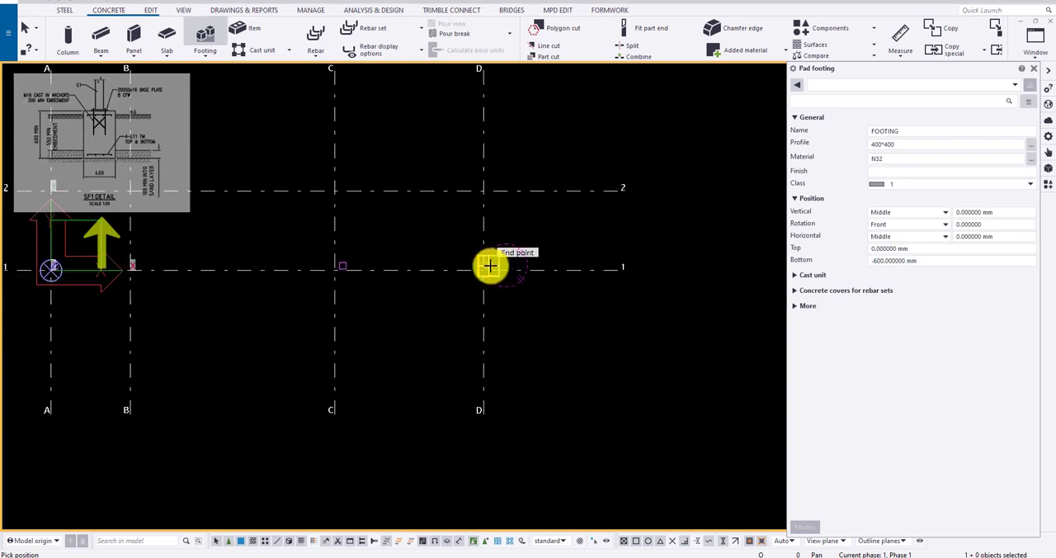
Inspect the placed pad footing and its dimensions beneath the column in 3D, then return to the plan view
{"action": "scroll", "coordinate": [498, 266], "scroll_direction": "up", "scroll_amount": 3}
{"action": "scroll", "coordinate": [473, 257], "scroll_direction": "down", "scroll_amount": 2}
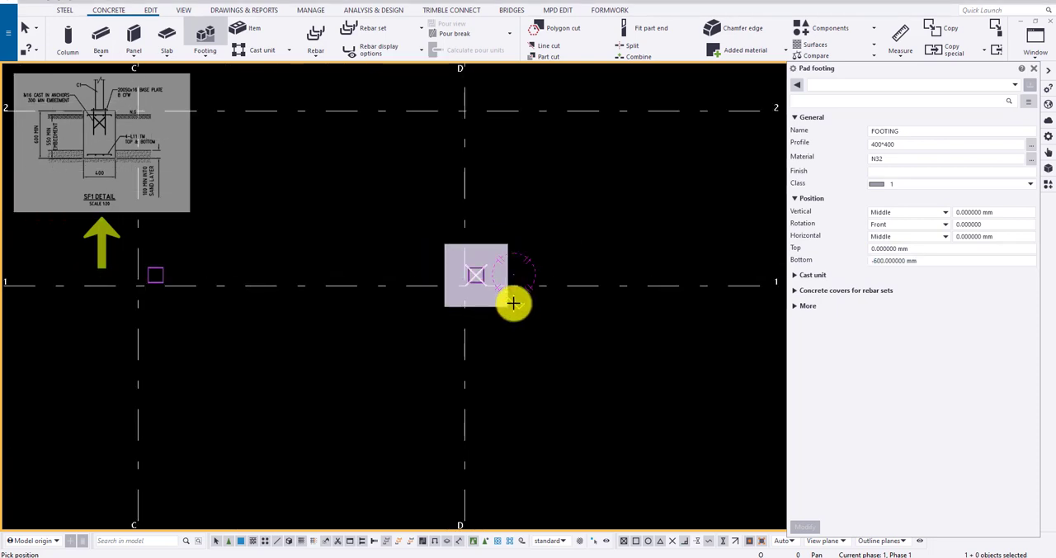
{"action": "middle_click_drag", "start_coordinate": [444, 326], "coordinate": [375, 174], "text": "ctrl"}
{"action": "scroll", "coordinate": [518, 360], "scroll_direction": "up", "scroll_amount": 4}
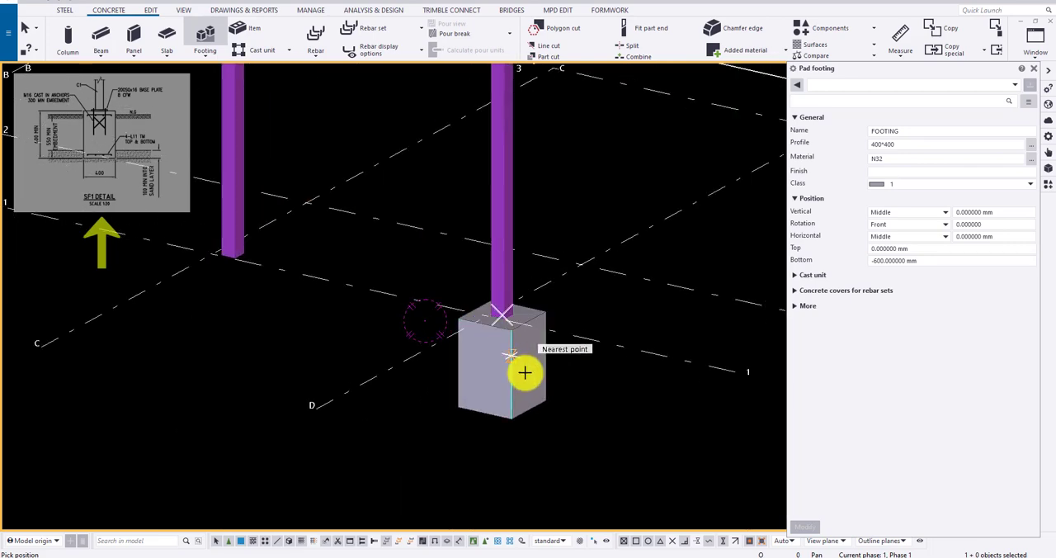
{"action": "left_click", "coordinate": [558, 354]}
{"action": "scroll", "coordinate": [509, 322], "scroll_direction": "down", "scroll_amount": 2}
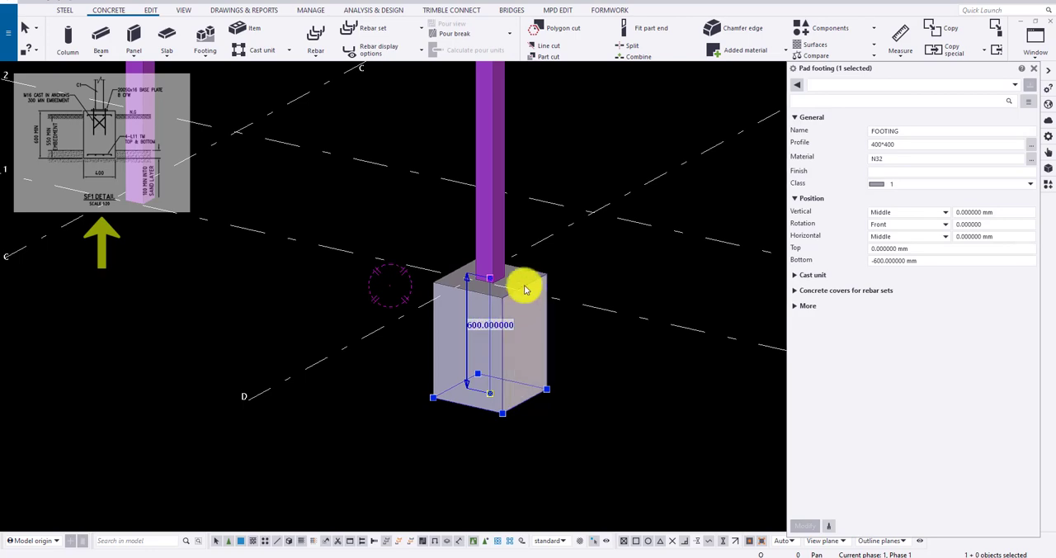
{"action": "scroll", "coordinate": [529, 285], "scroll_direction": "up", "scroll_amount": 2}
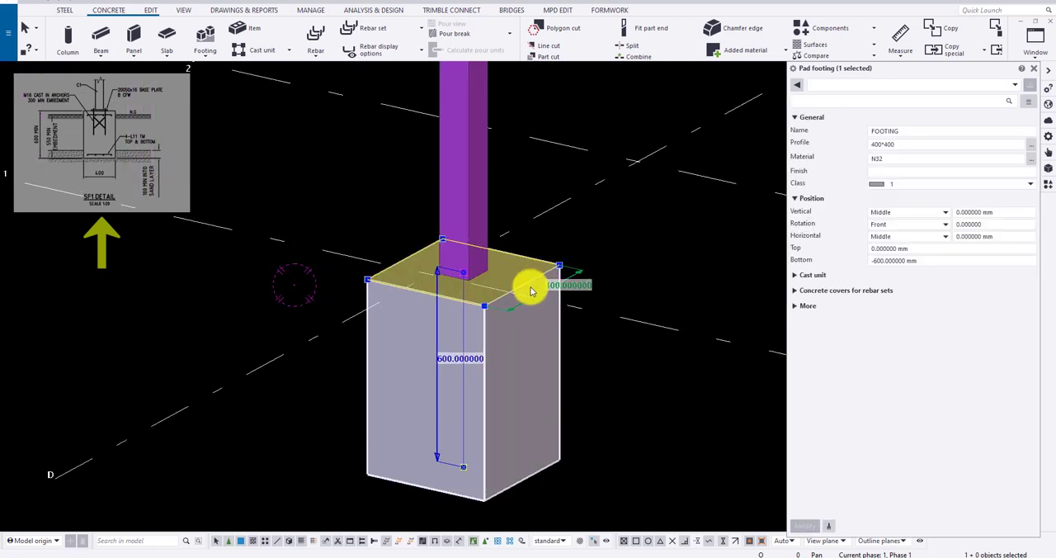
{"action": "scroll", "coordinate": [515, 259], "scroll_direction": "down", "scroll_amount": 3}
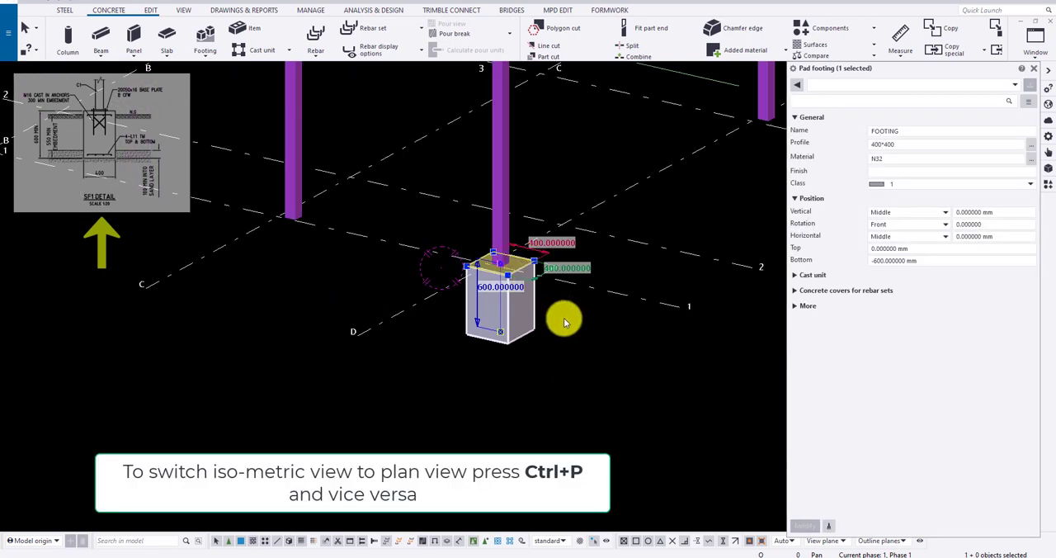
{"action": "left_click", "coordinate": [604, 391]}
{"action": "scroll", "coordinate": [571, 376], "scroll_direction": "down", "scroll_amount": 4}
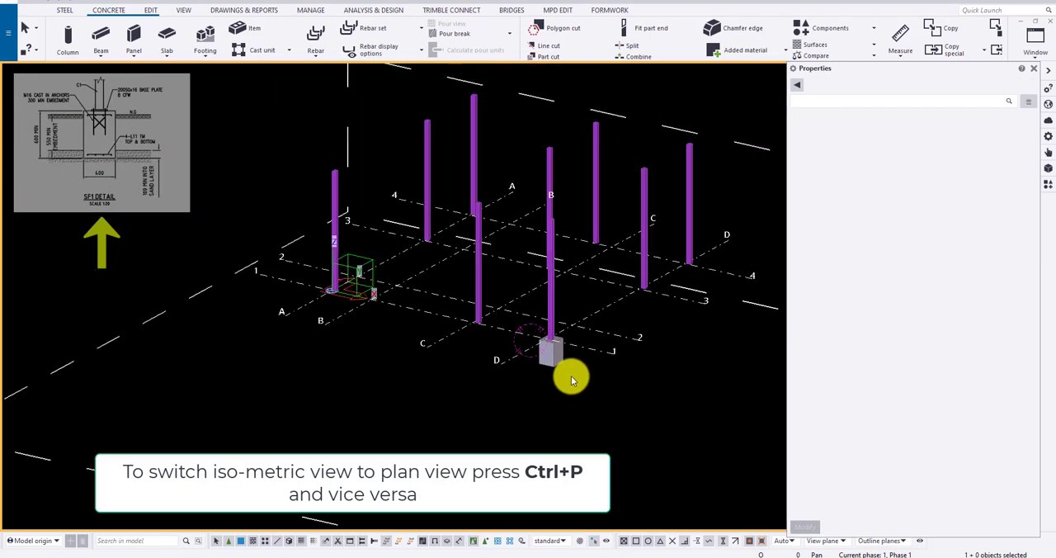
{"action": "scroll", "coordinate": [571, 376], "scroll_direction": "up", "scroll_amount": 2}
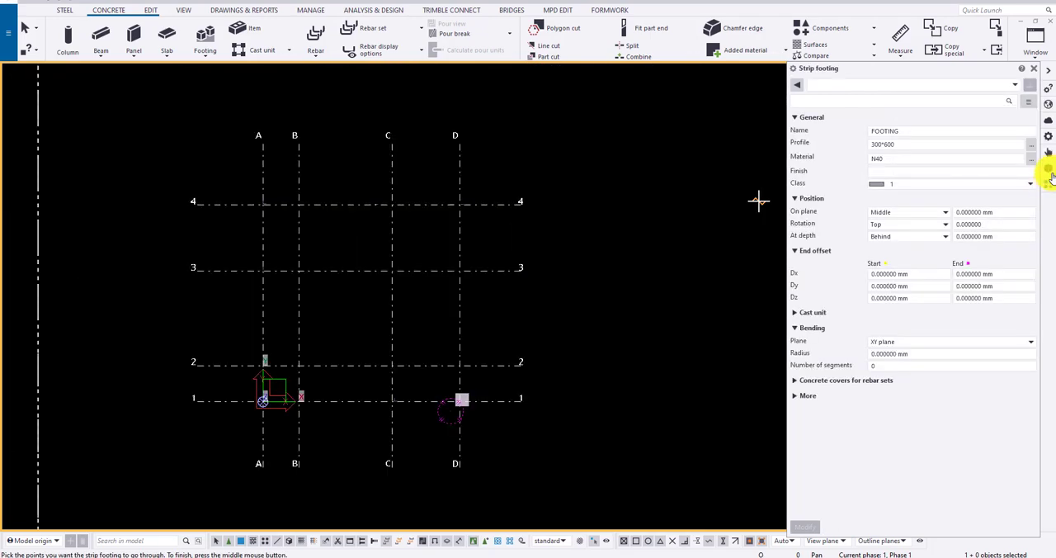
Show the Structural Drawings-1 reference model and examine the footing plan with the SF1 and SF2 details
{"action": "left_click", "coordinate": [1049, 171]}
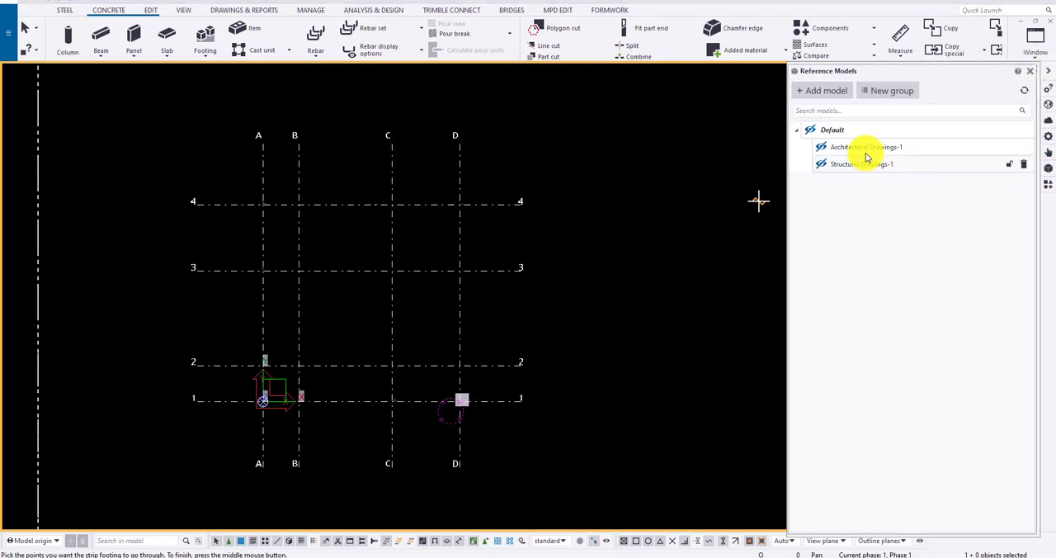
{"action": "left_click", "coordinate": [822, 165]}
{"action": "scroll", "coordinate": [383, 216], "scroll_direction": "up", "scroll_amount": 3}
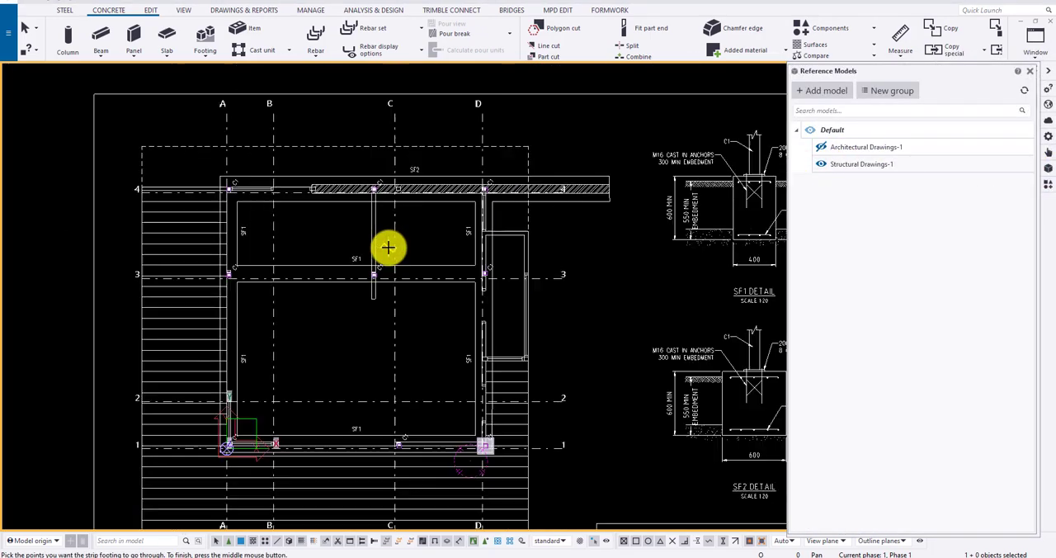
{"action": "scroll", "coordinate": [569, 153], "scroll_direction": "down", "scroll_amount": 2}
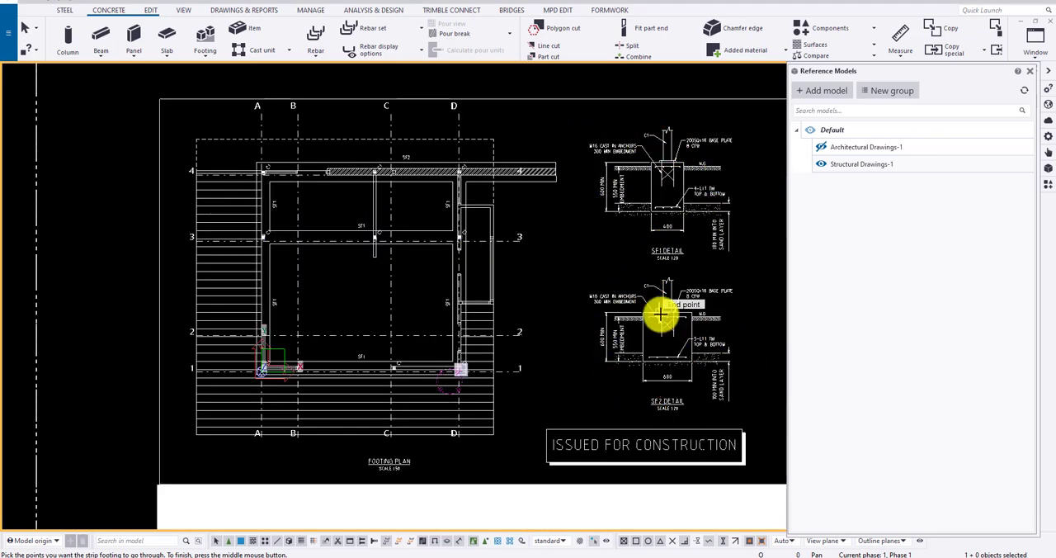
{"action": "scroll", "coordinate": [682, 153], "scroll_direction": "up", "scroll_amount": 3}
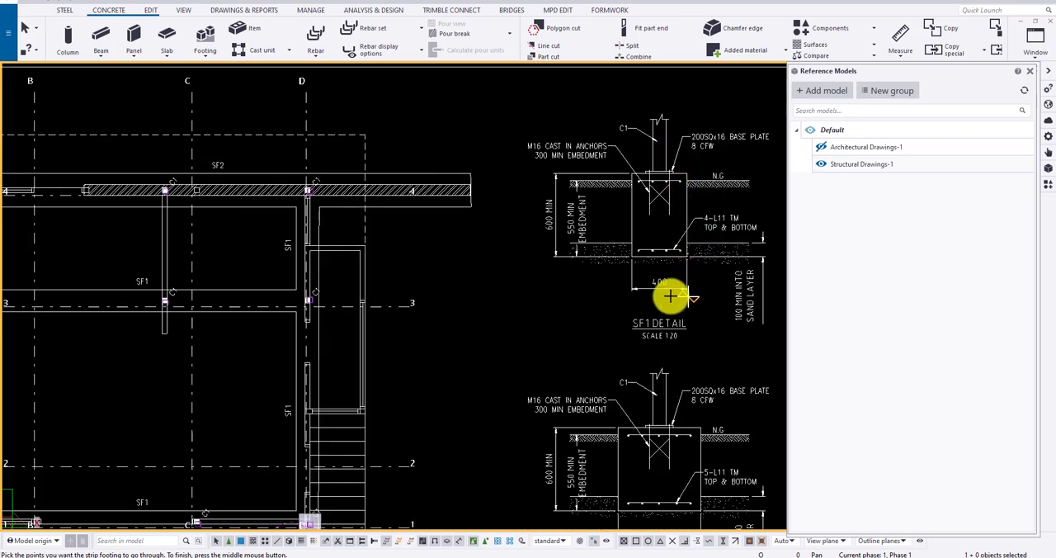
{"action": "scroll", "coordinate": [669, 295], "scroll_direction": "down", "scroll_amount": 2}
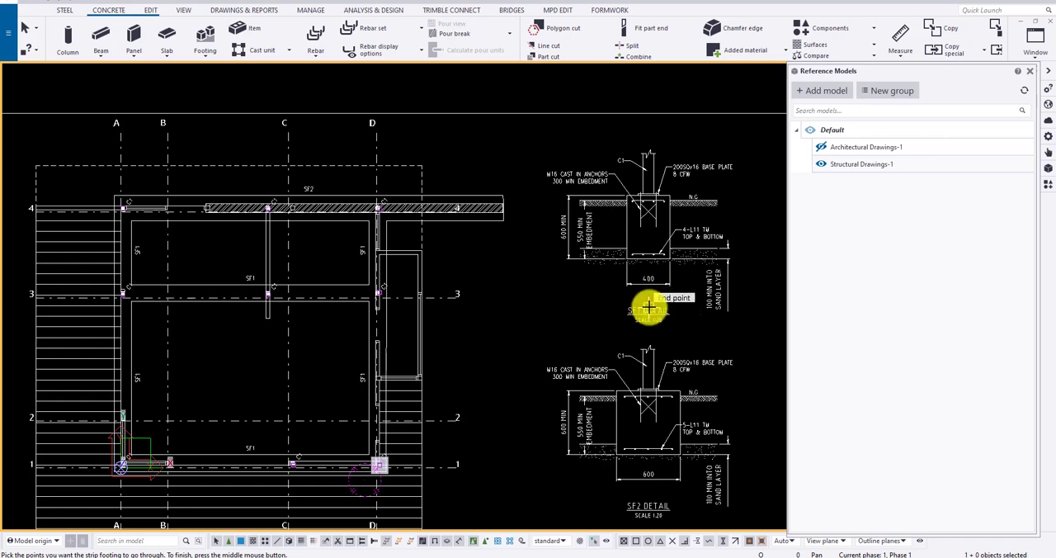
{"action": "middle_click_drag", "start_coordinate": [537, 304], "coordinate": [596, 227]}
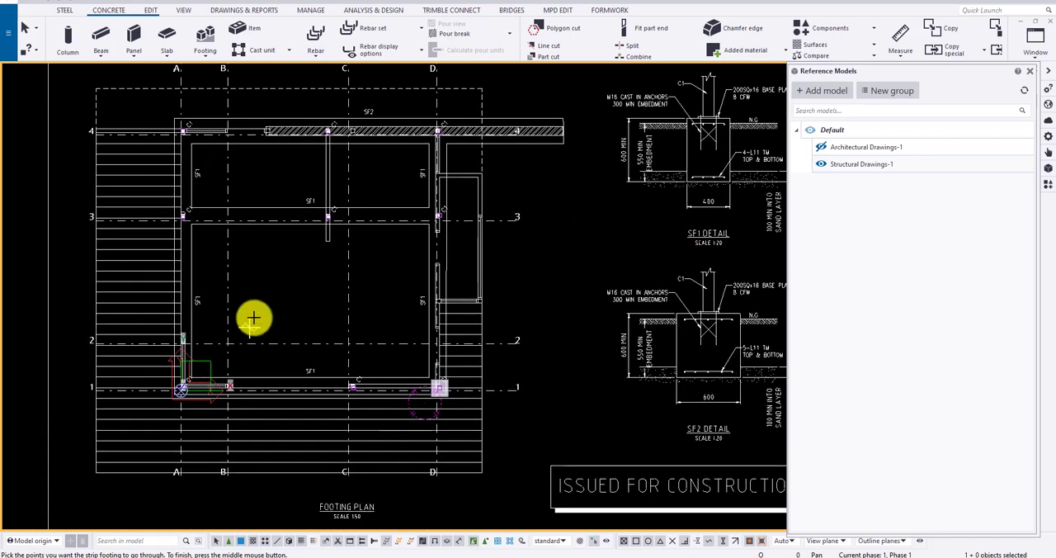
{"action": "mouse_move", "coordinate": [253, 318]}
{"action": "middle_mouse_down"}
{"action": "mouse_move", "coordinate": [157, 337]}
{"action": "mouse_move", "coordinate": [141, 360]}
{"action": "middle_mouse_up"}
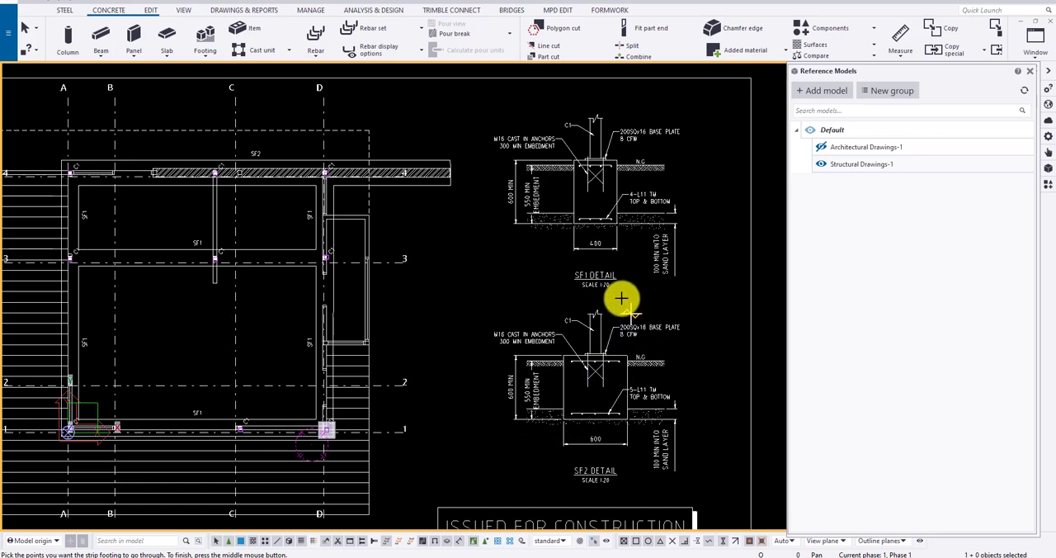
Start a strip footing and set its profile to 600*600 for the SF2 footing
{"action": "left_click", "coordinate": [201, 55]}
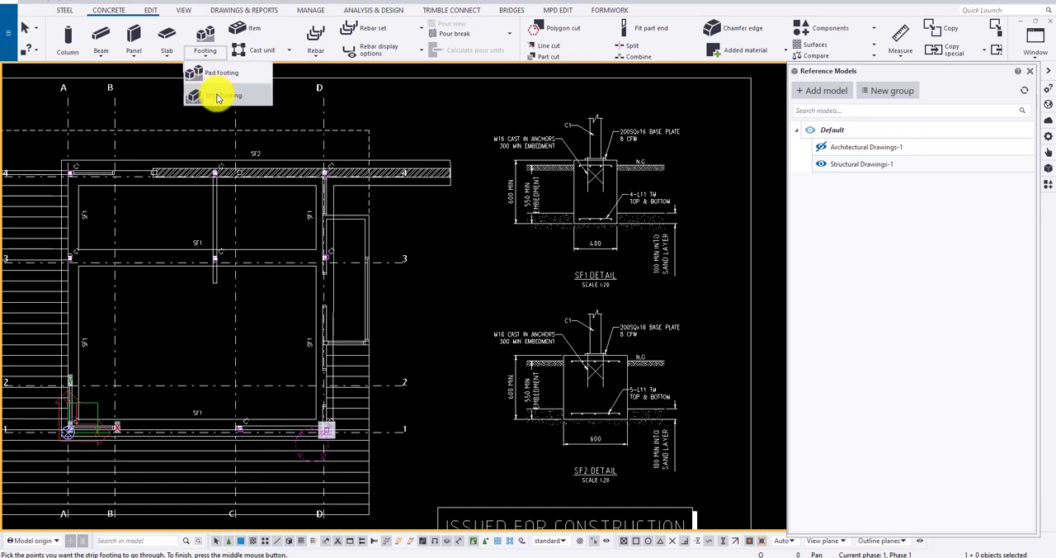
{"action": "left_click", "coordinate": [218, 95]}
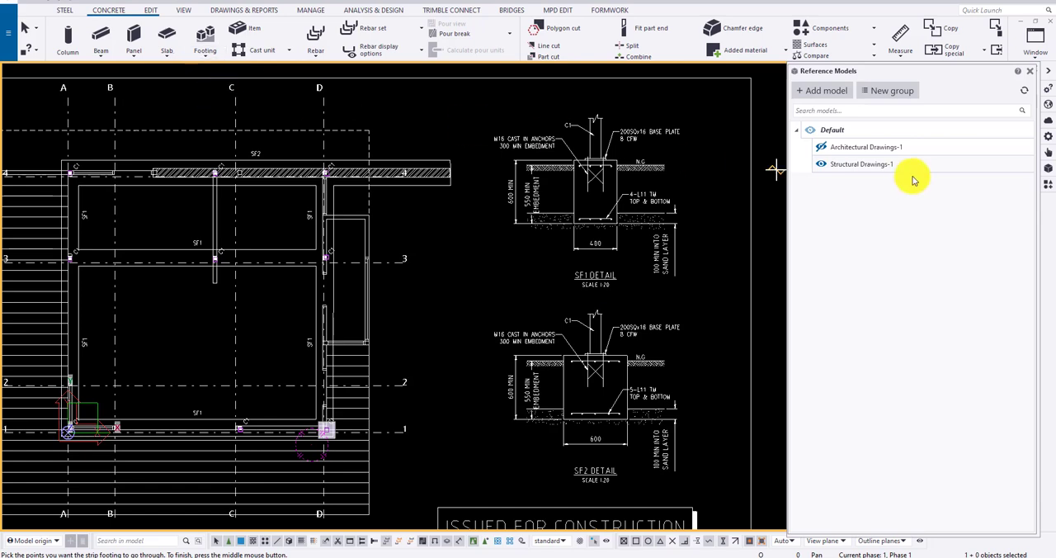
{"action": "left_click", "coordinate": [1031, 73]}
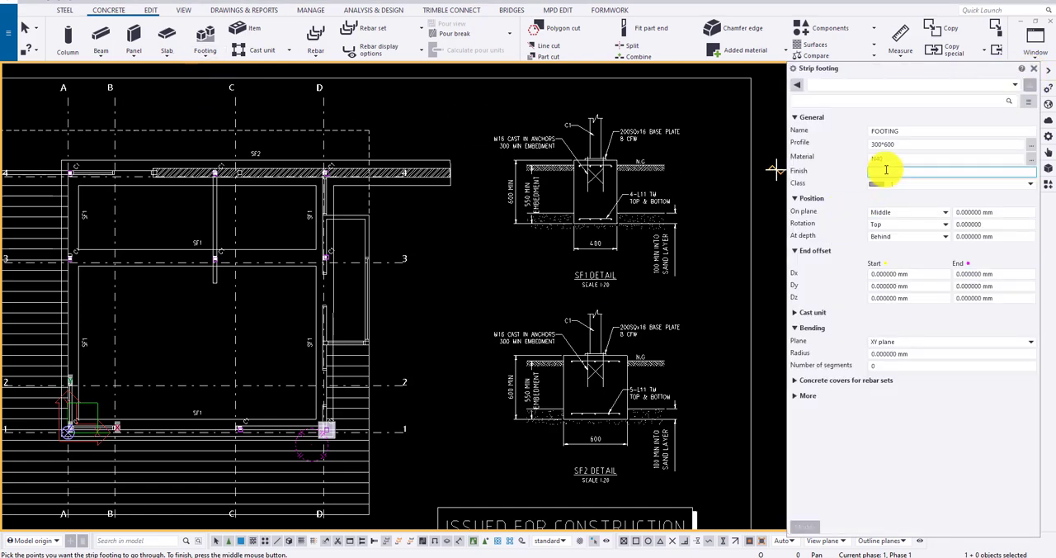
{"action": "left_click", "coordinate": [908, 144]}
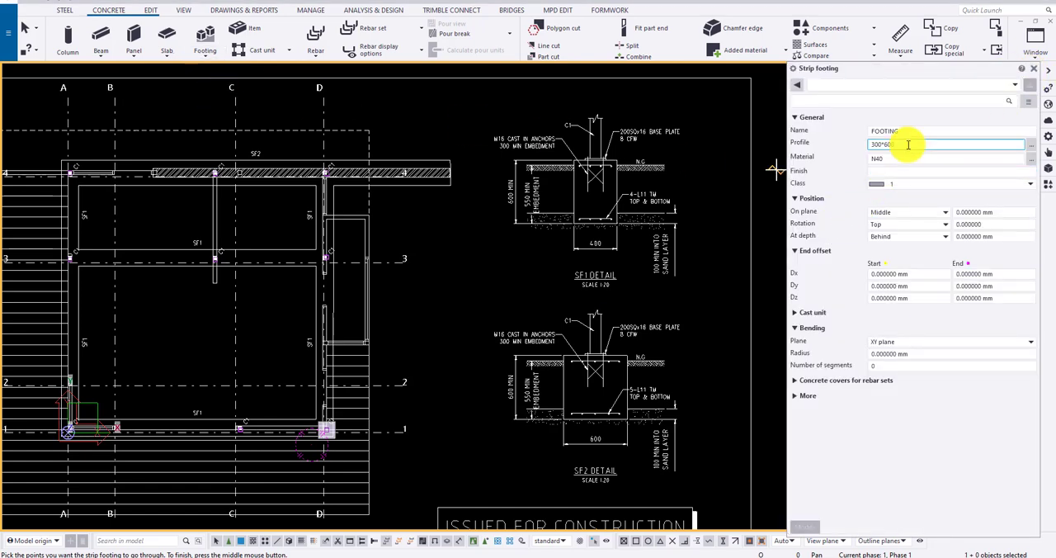
{"action": "left_click", "coordinate": [889, 159]}
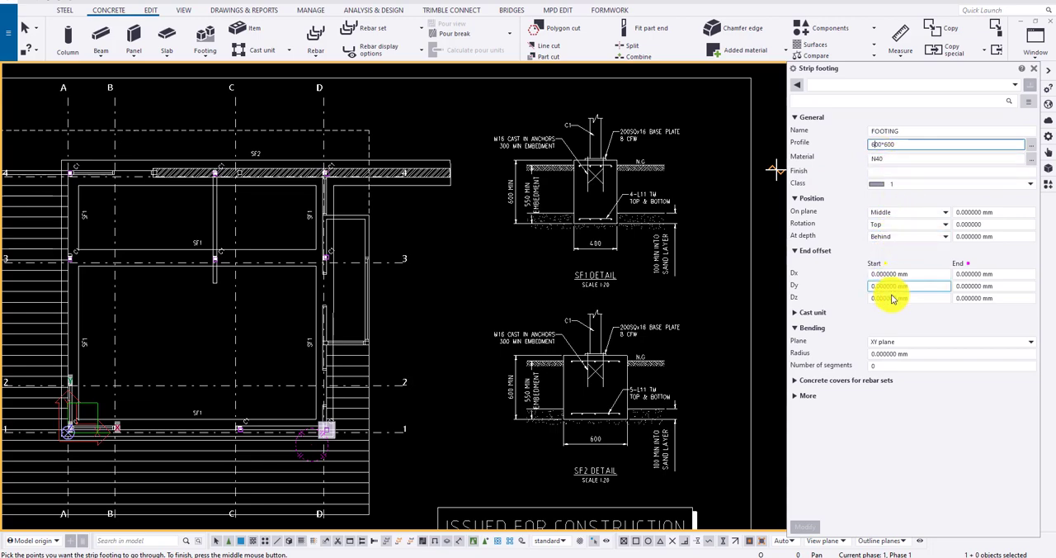
Place the strip footing along the upper outline of SF2, from its corner near grid A to its far end beyond grid D
{"action": "middle_click_drag", "start_coordinate": [361, 213], "coordinate": [448, 184]}
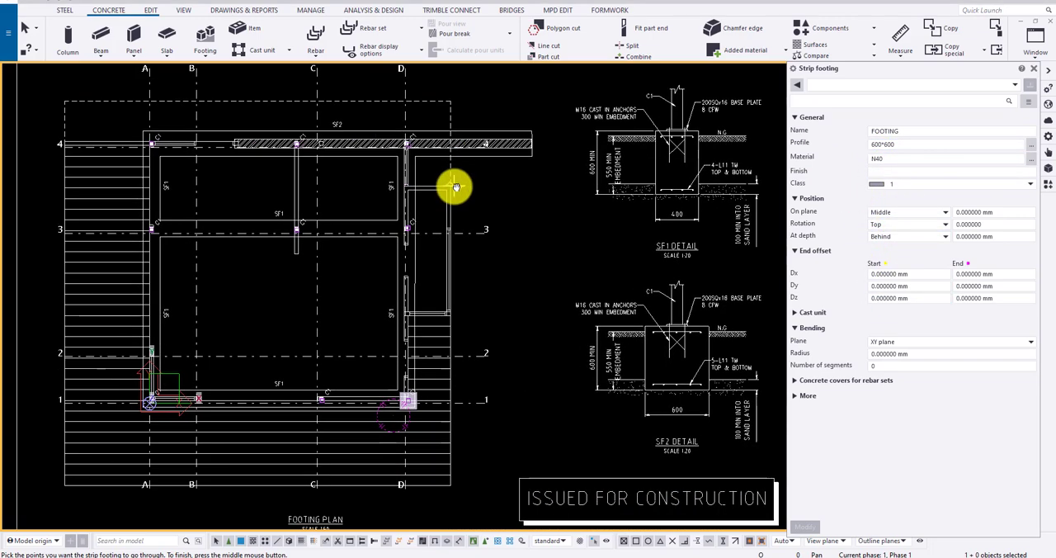
{"action": "scroll", "coordinate": [405, 113], "scroll_direction": "up", "scroll_amount": 5}
{"action": "scroll", "coordinate": [500, 130], "scroll_direction": "down", "scroll_amount": 2}
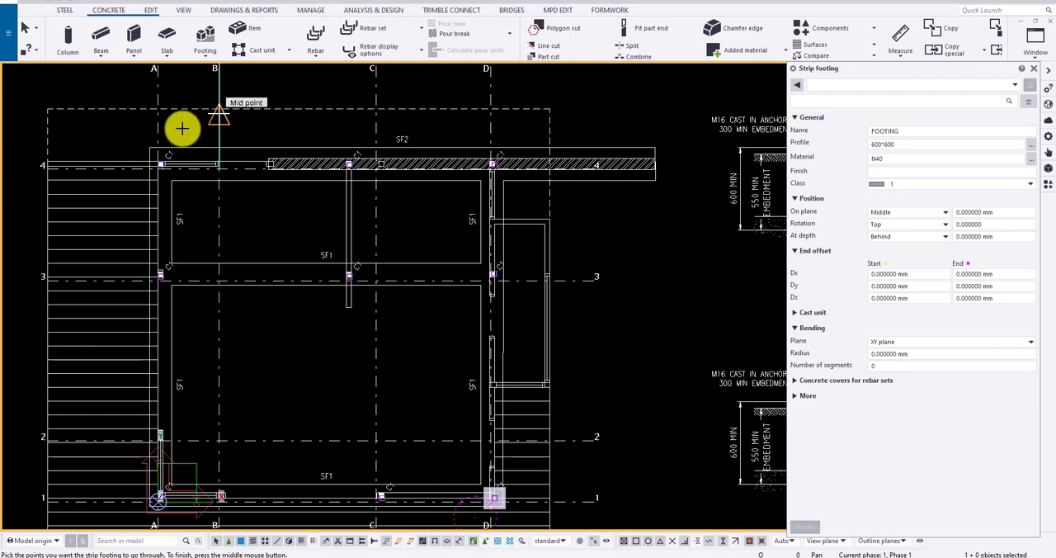
{"action": "left_click", "coordinate": [148, 146]}
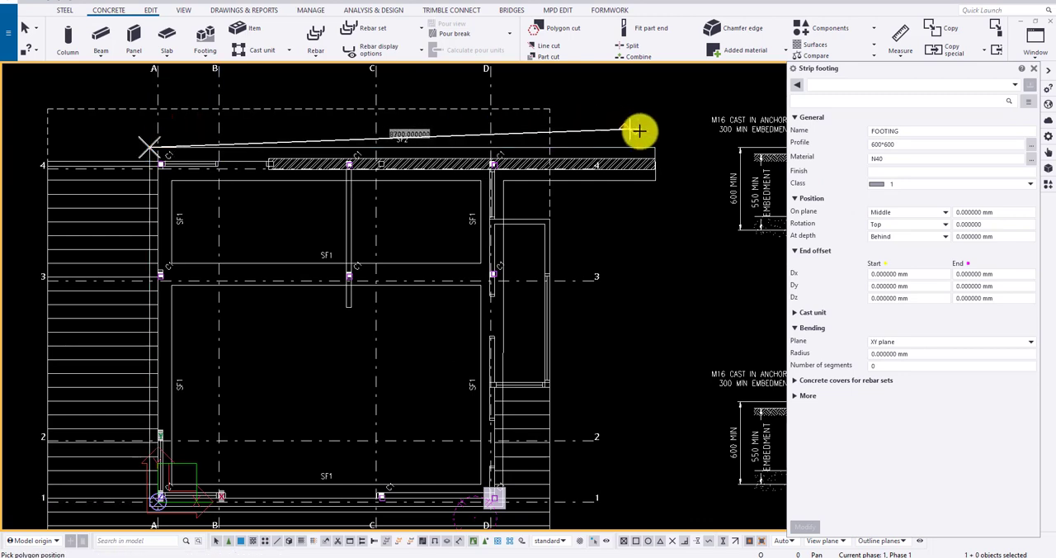
{"action": "left_click", "coordinate": [655, 146]}
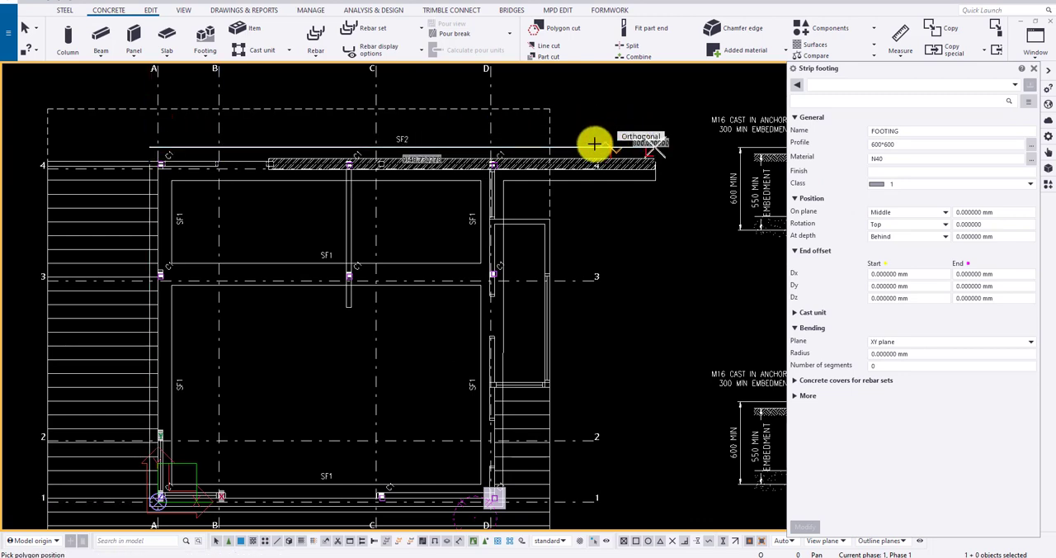
{"action": "middle_click", "coordinate": [659, 103]}
{"action": "scroll", "coordinate": [667, 151], "scroll_direction": "up", "scroll_amount": 2}
{"action": "key", "text": "Escape"}
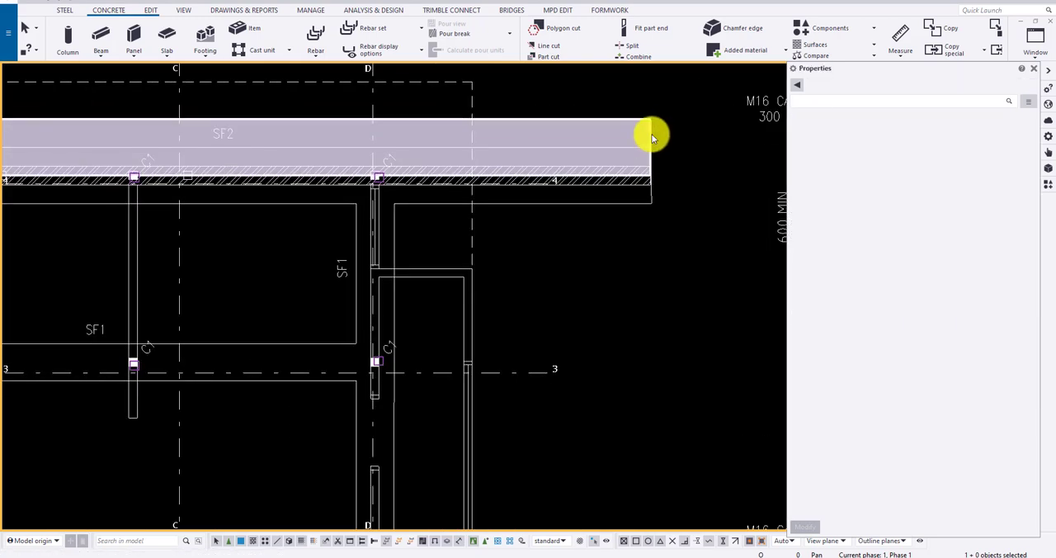
Move the SF2 strip footing from its outer corner near grid A onto the matching corner of the SF2 outline on the plan
{"action": "scroll", "coordinate": [652, 136], "scroll_direction": "down", "scroll_amount": 2}
{"action": "left_click", "coordinate": [431, 146]}
{"action": "scroll", "coordinate": [91, 138], "scroll_direction": "up", "scroll_amount": 3}
{"action": "scroll", "coordinate": [246, 145], "scroll_direction": "up", "scroll_amount": 2}
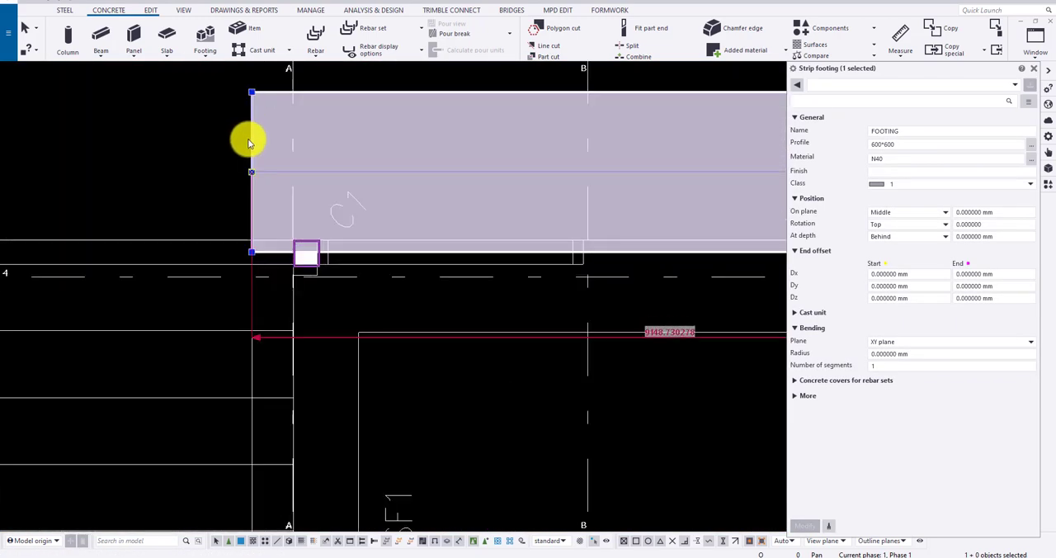
{"action": "right_click", "coordinate": [246, 88]}
{"action": "left_click", "coordinate": [267, 160]}
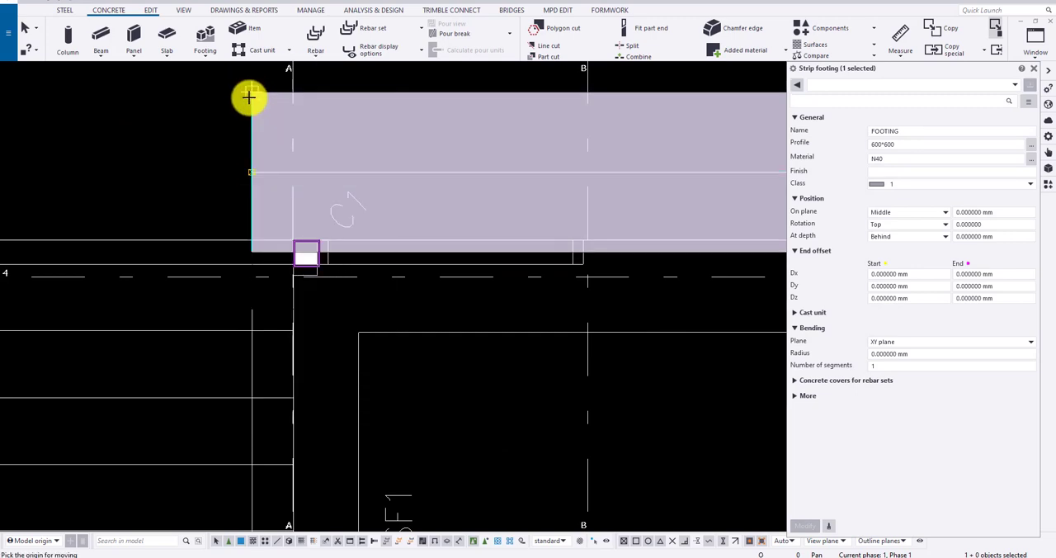
{"action": "scroll", "coordinate": [255, 168], "scroll_direction": "down", "scroll_amount": 3}
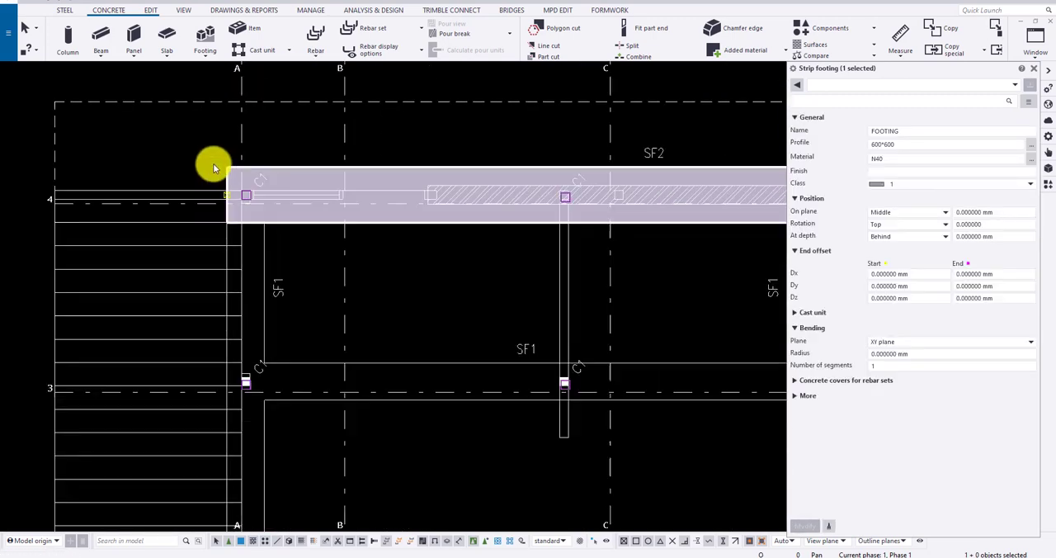
{"action": "scroll", "coordinate": [213, 164], "scroll_direction": "down", "scroll_amount": 3}
{"action": "scroll", "coordinate": [686, 182], "scroll_direction": "up", "scroll_amount": 4}
{"action": "scroll", "coordinate": [677, 169], "scroll_direction": "down", "scroll_amount": 1}
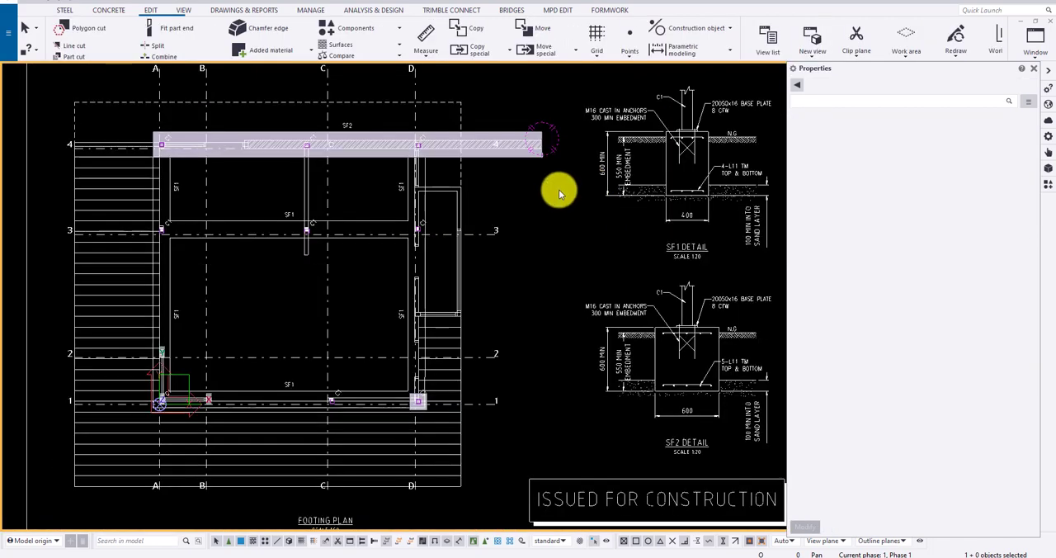
Start another strip footing and set its profile to 600*400 for the SF1 footing
{"action": "scroll", "coordinate": [570, 185], "scroll_direction": "up", "scroll_amount": 1}
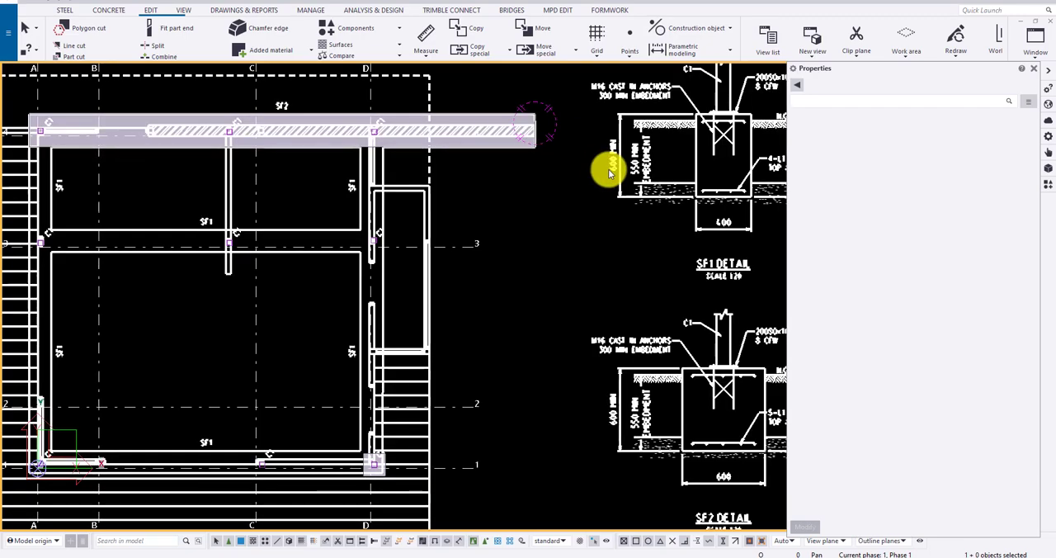
{"action": "scroll", "coordinate": [383, 178], "scroll_direction": "down", "scroll_amount": 1}
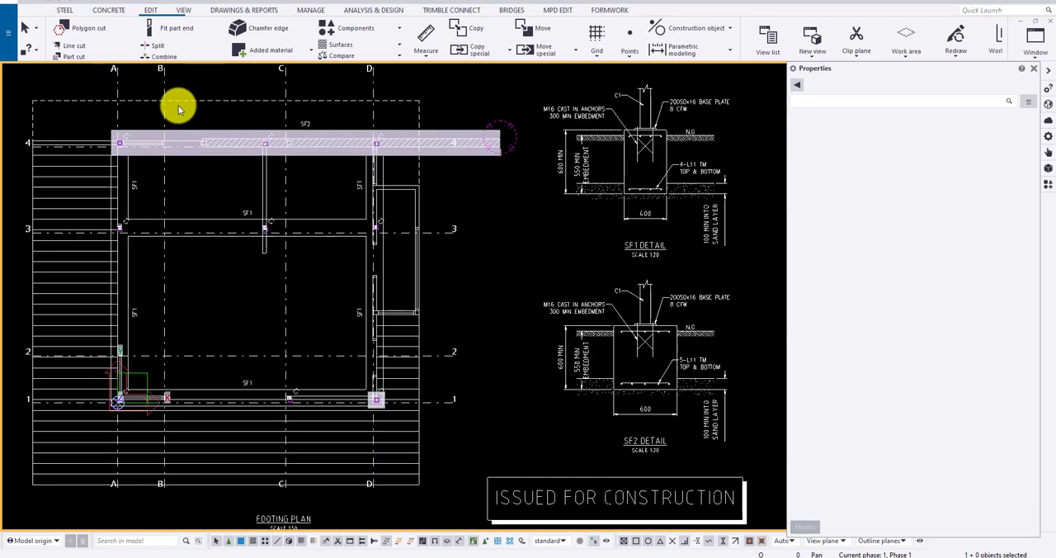
{"action": "left_click", "coordinate": [115, 11]}
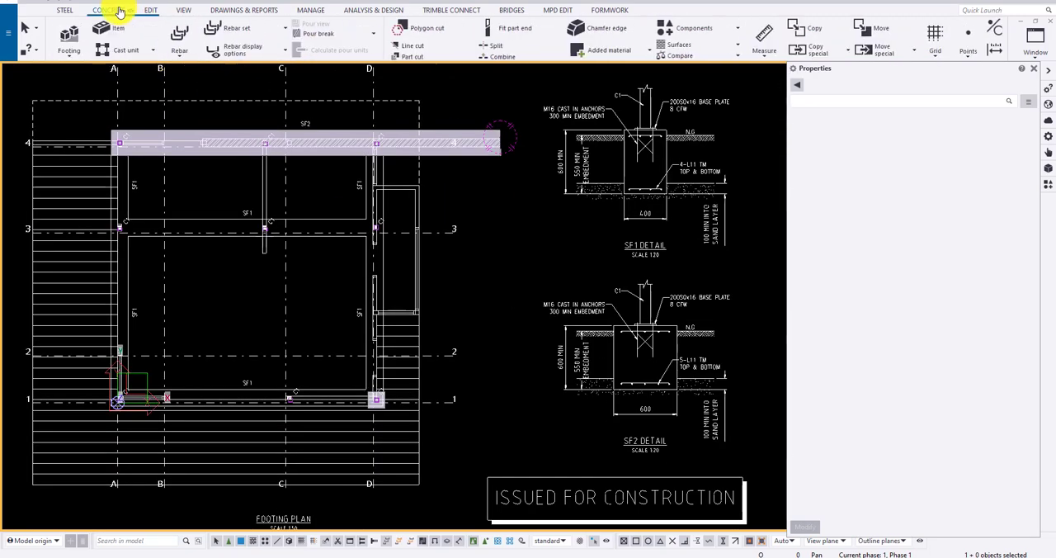
{"action": "left_click", "coordinate": [202, 45]}
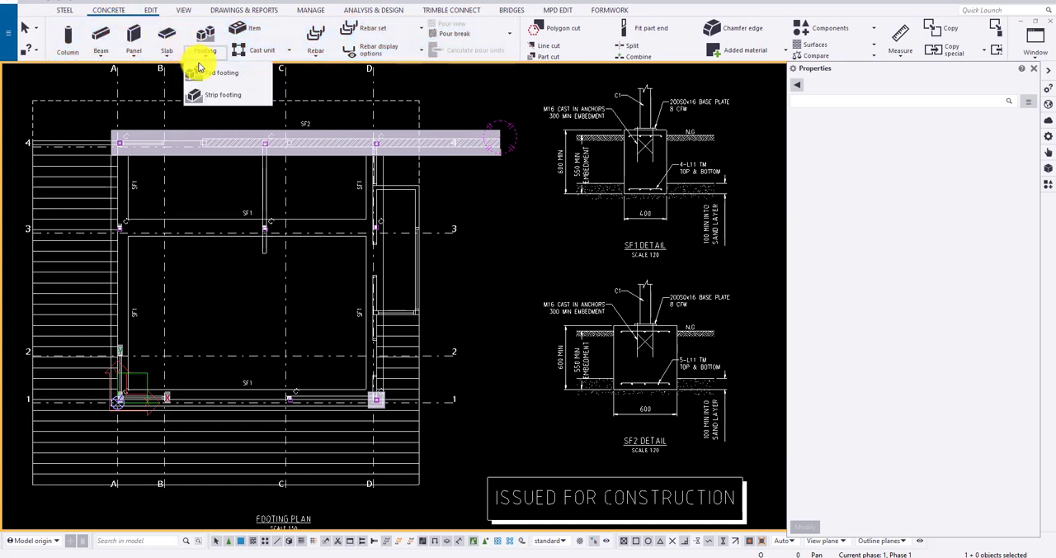
{"action": "left_click", "coordinate": [216, 99]}
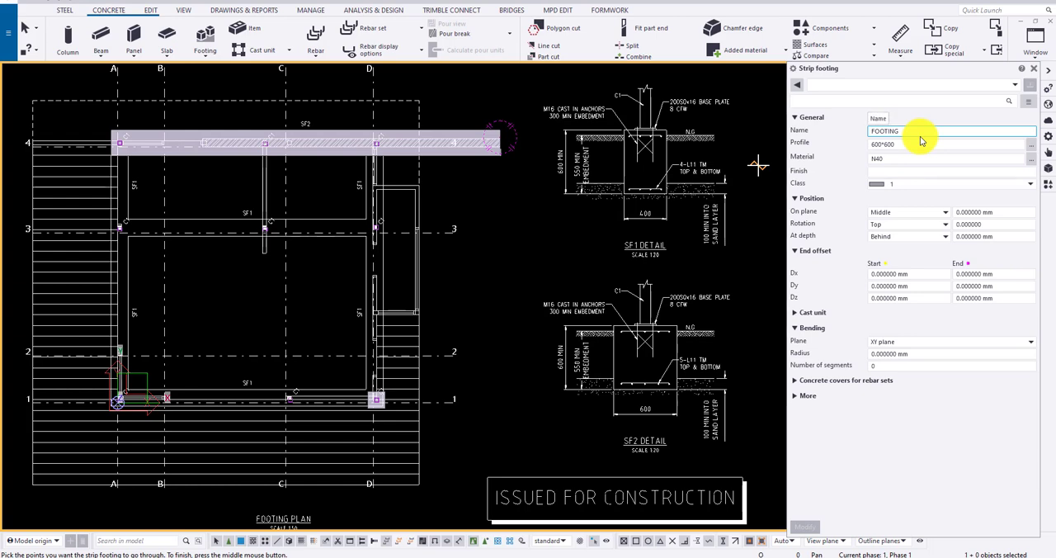
{"action": "left_click", "coordinate": [887, 147]}
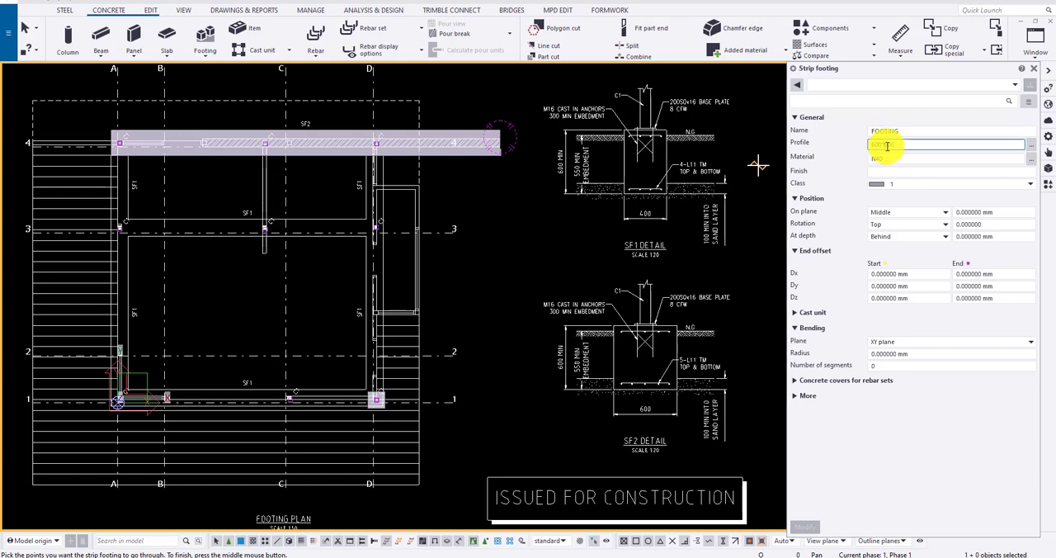
{"action": "type", "text": "400"}
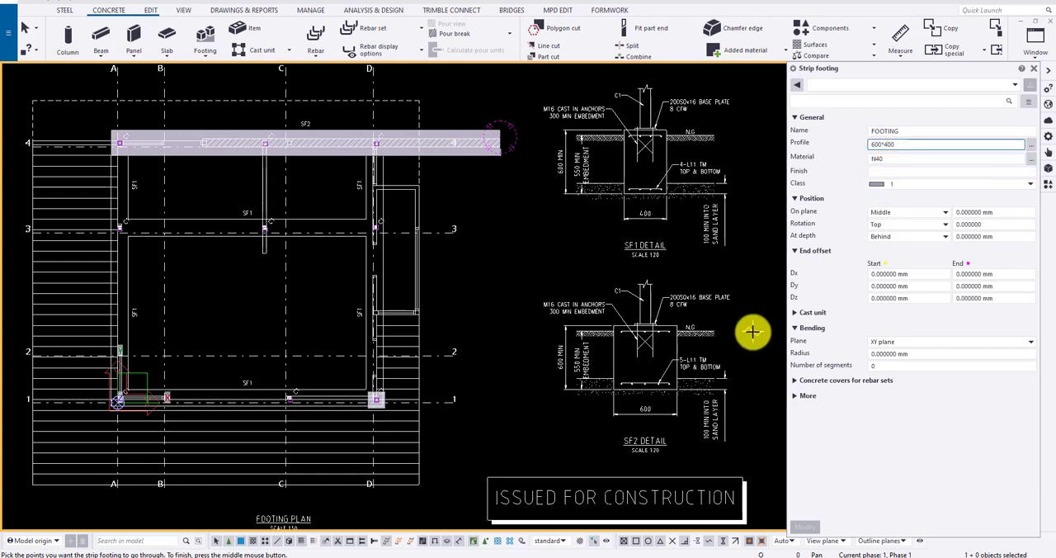
Begin the SF1 strip footing at the SF2 footing's inner edge near grid A and run it to the outer corner at A-1
{"action": "middle_click_drag", "start_coordinate": [366, 412], "coordinate": [431, 412]}
{"action": "left_click", "coordinate": [430, 412]}
{"action": "scroll", "coordinate": [182, 421], "scroll_direction": "up", "scroll_amount": 5}
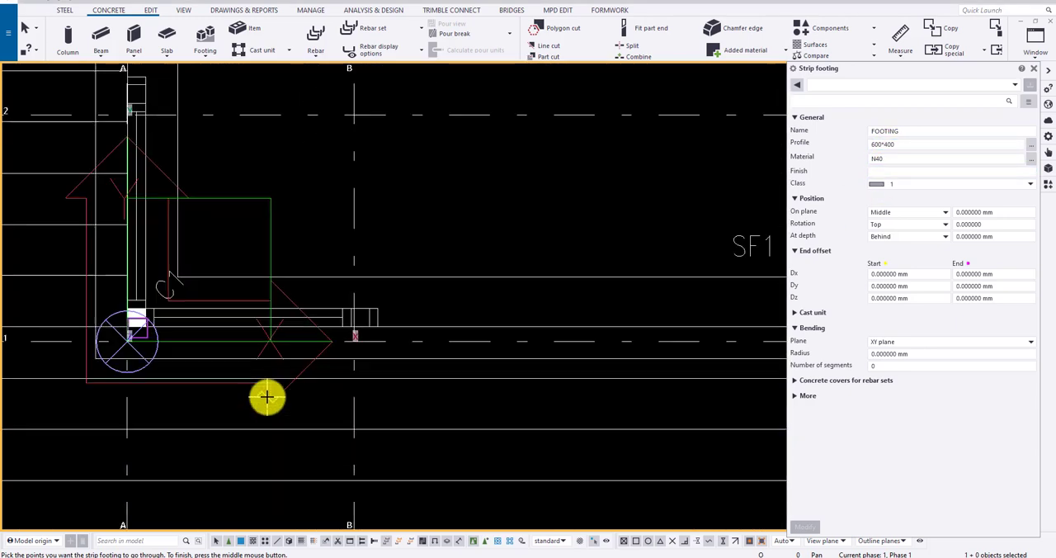
{"action": "scroll", "coordinate": [185, 391], "scroll_direction": "down", "scroll_amount": 3}
{"action": "scroll", "coordinate": [187, 391], "scroll_direction": "down", "scroll_amount": 3}
{"action": "scroll", "coordinate": [174, 216], "scroll_direction": "up", "scroll_amount": 6}
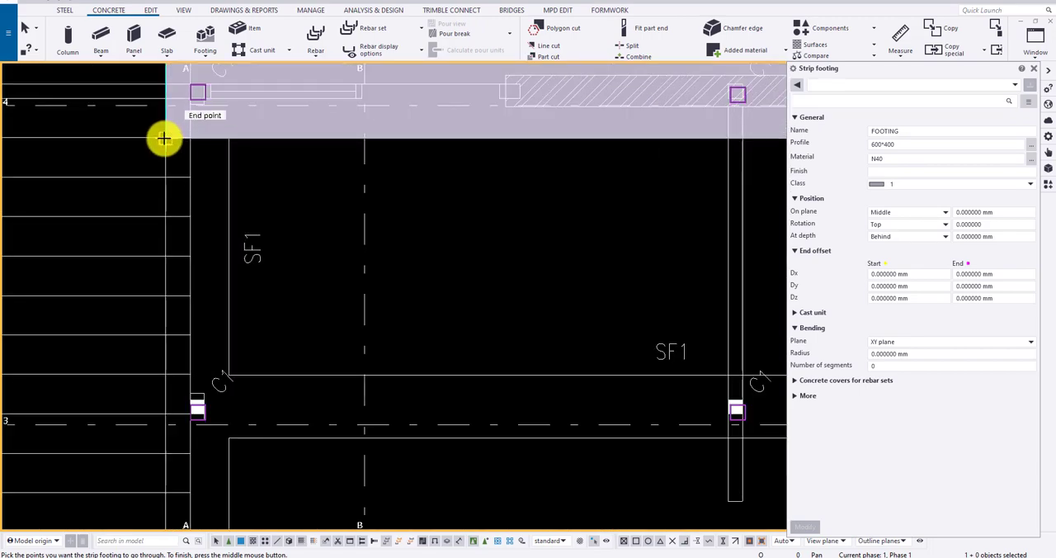
{"action": "left_click", "coordinate": [172, 135]}
{"action": "scroll", "coordinate": [172, 135], "scroll_direction": "down", "scroll_amount": 5}
{"action": "scroll", "coordinate": [181, 326], "scroll_direction": "up", "scroll_amount": 10}
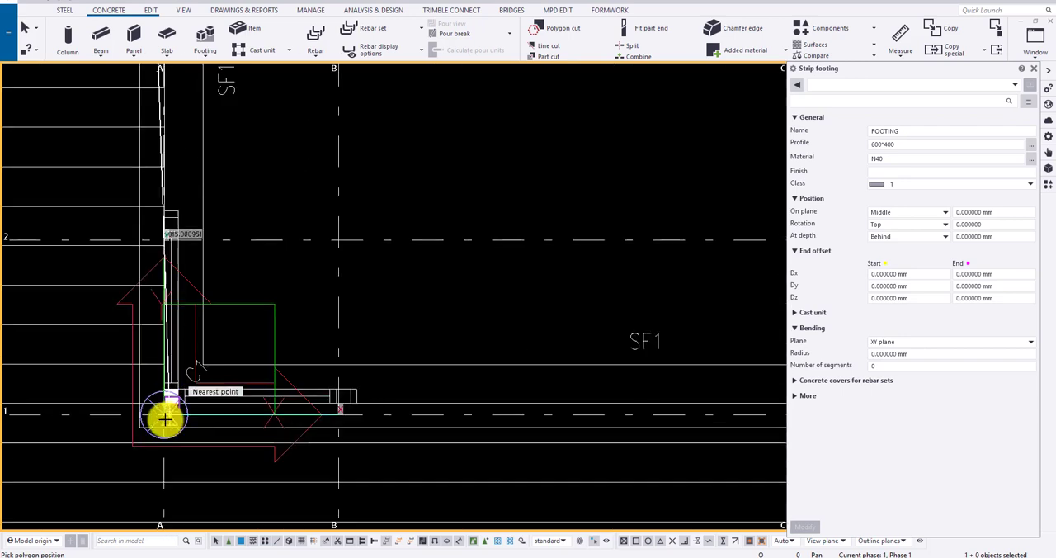
{"action": "scroll", "coordinate": [174, 392], "scroll_direction": "down", "scroll_amount": 2}
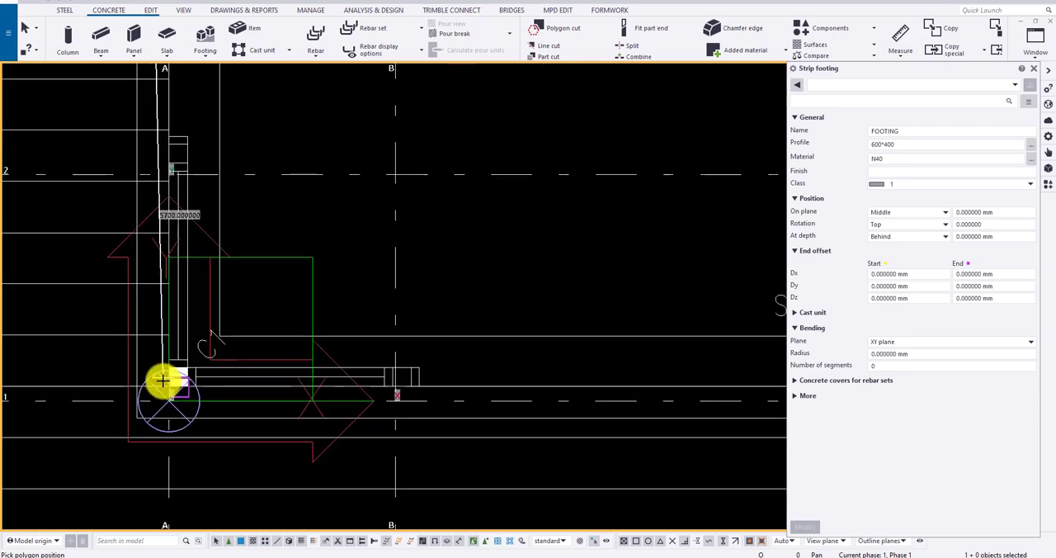
{"action": "left_click", "coordinate": [135, 418]}
Continue the SF1 footing along grid 1 to the outer corner at D-1, then up to the SF2 footing, and finish it
{"action": "scroll", "coordinate": [99, 388], "scroll_direction": "down", "scroll_amount": 4}
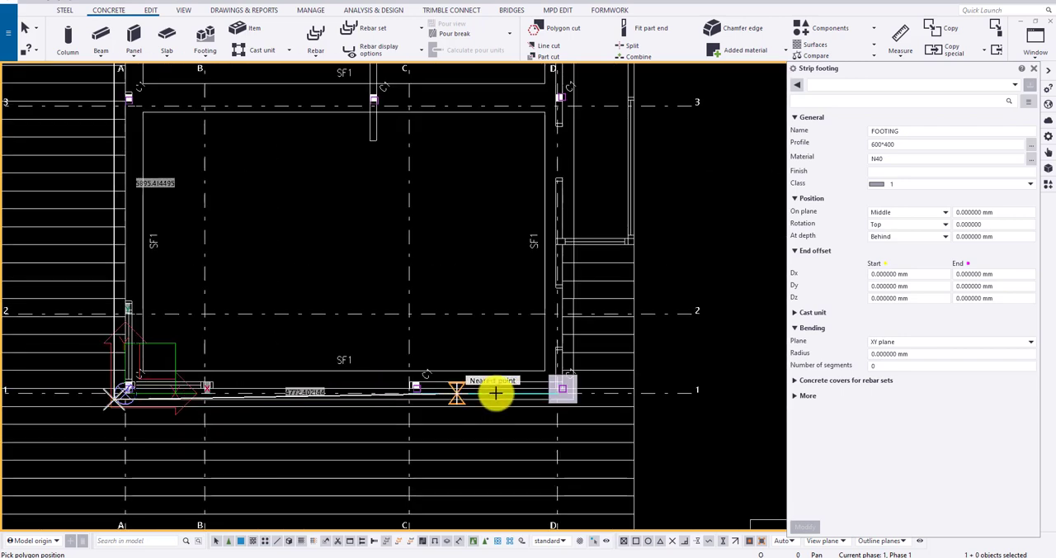
{"action": "scroll", "coordinate": [570, 395], "scroll_direction": "up", "scroll_amount": 5}
{"action": "left_click", "coordinate": [582, 413]}
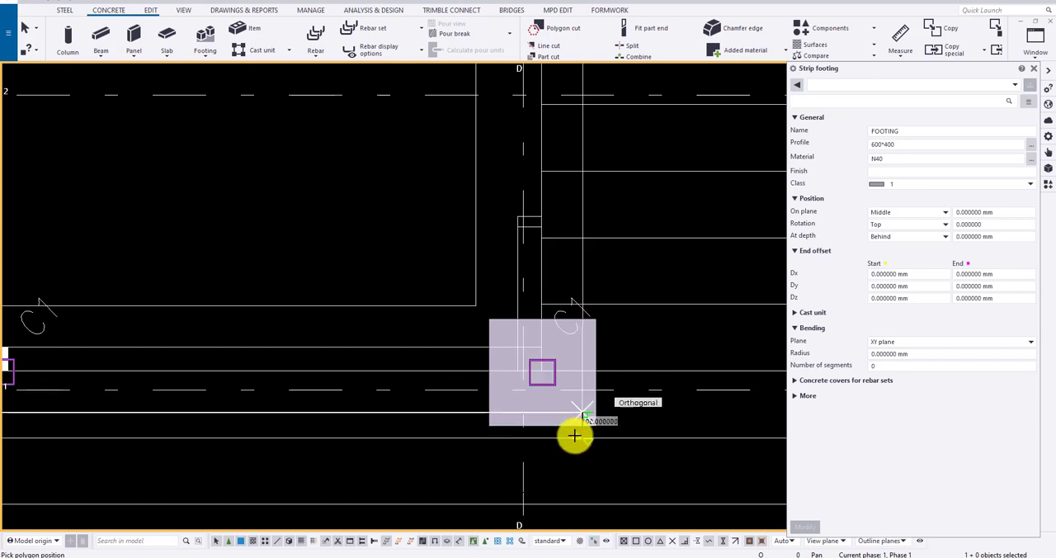
{"action": "scroll", "coordinate": [574, 439], "scroll_direction": "down", "scroll_amount": 5}
{"action": "scroll", "coordinate": [571, 285], "scroll_direction": "down", "scroll_amount": 3}
{"action": "scroll", "coordinate": [558, 204], "scroll_direction": "up", "scroll_amount": 4}
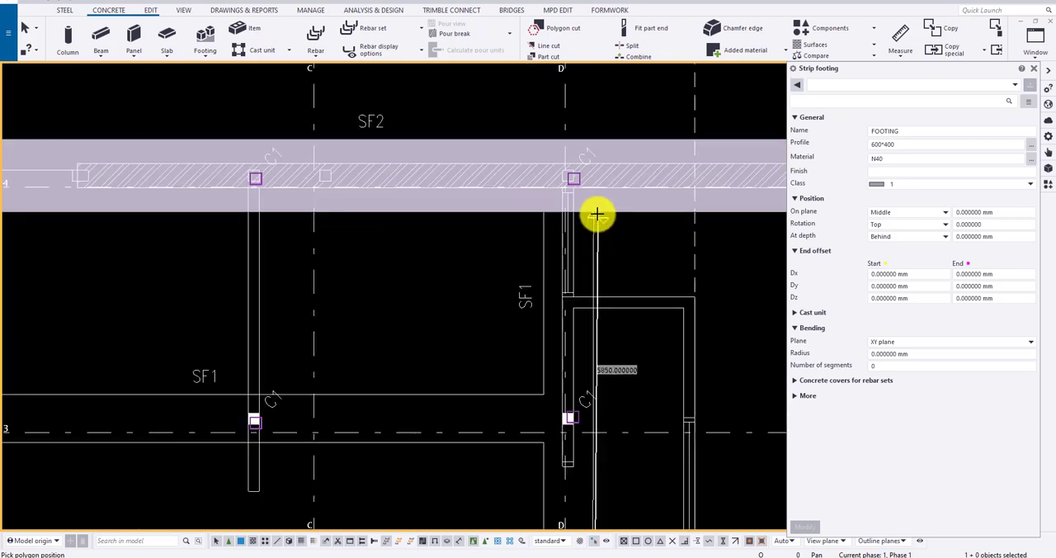
{"action": "left_click", "coordinate": [595, 209]}
{"action": "scroll", "coordinate": [591, 204], "scroll_direction": "down", "scroll_amount": 5}
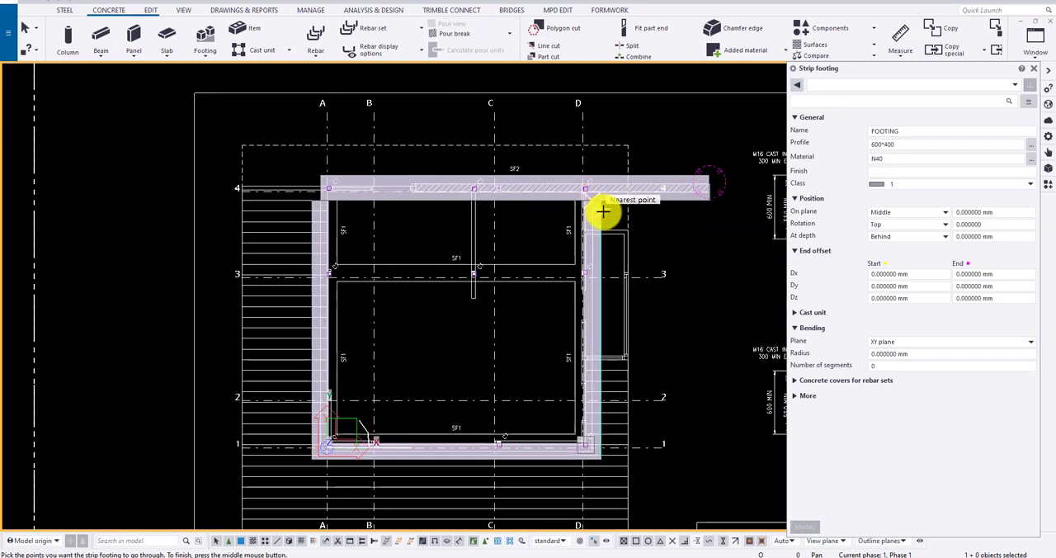
{"action": "middle_click", "coordinate": [603, 212]}
Set the SF1 strip footing's on-plane position to Left and apply the change
{"action": "left_click", "coordinate": [601, 212]}
{"action": "left_click", "coordinate": [887, 224]}
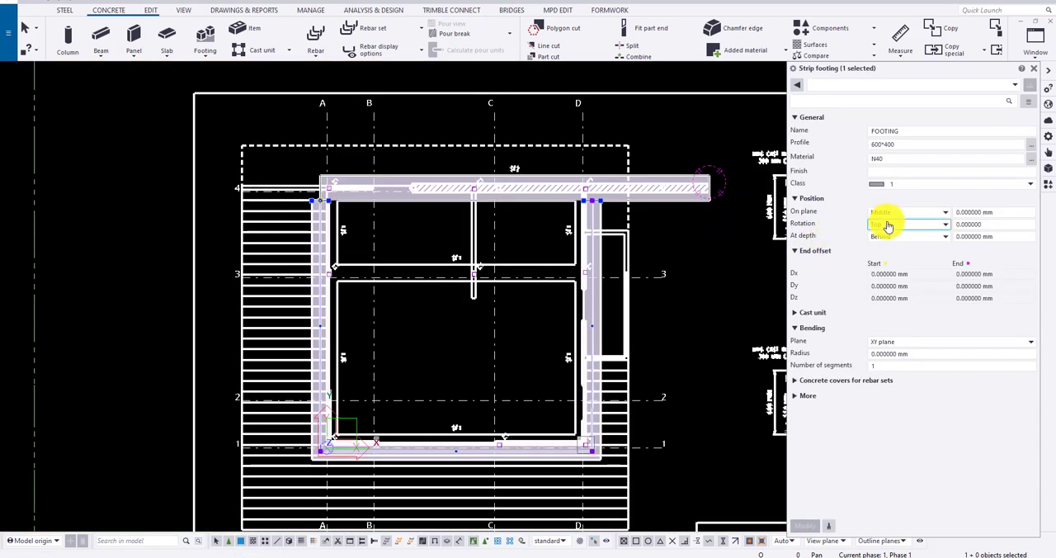
{"action": "left_click", "coordinate": [899, 216]}
{"action": "left_click", "coordinate": [883, 239]}
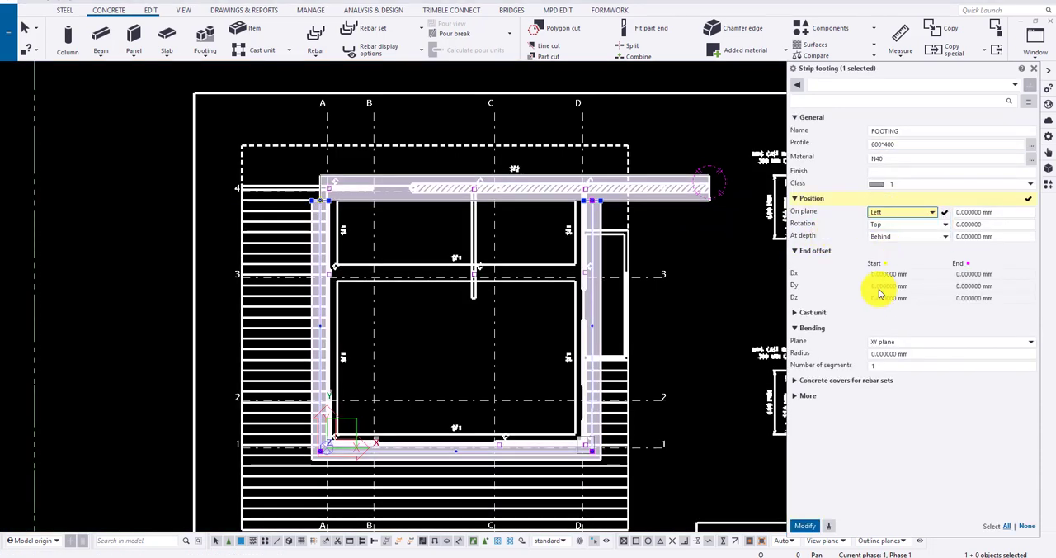
{"action": "left_click", "coordinate": [805, 526]}
{"action": "scroll", "coordinate": [569, 240], "scroll_direction": "up", "scroll_amount": 3}
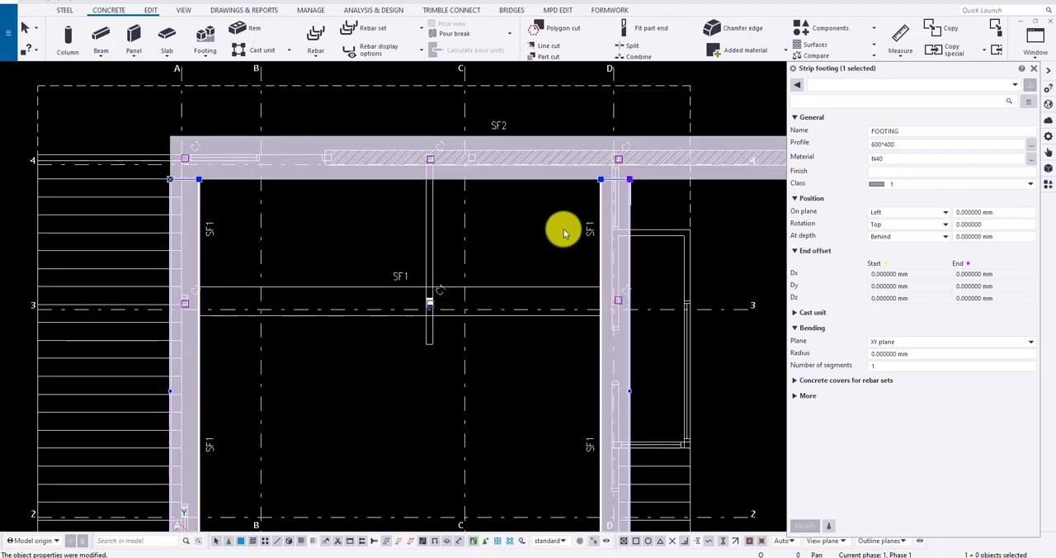
{"action": "scroll", "coordinate": [627, 202], "scroll_direction": "down", "scroll_amount": 5}
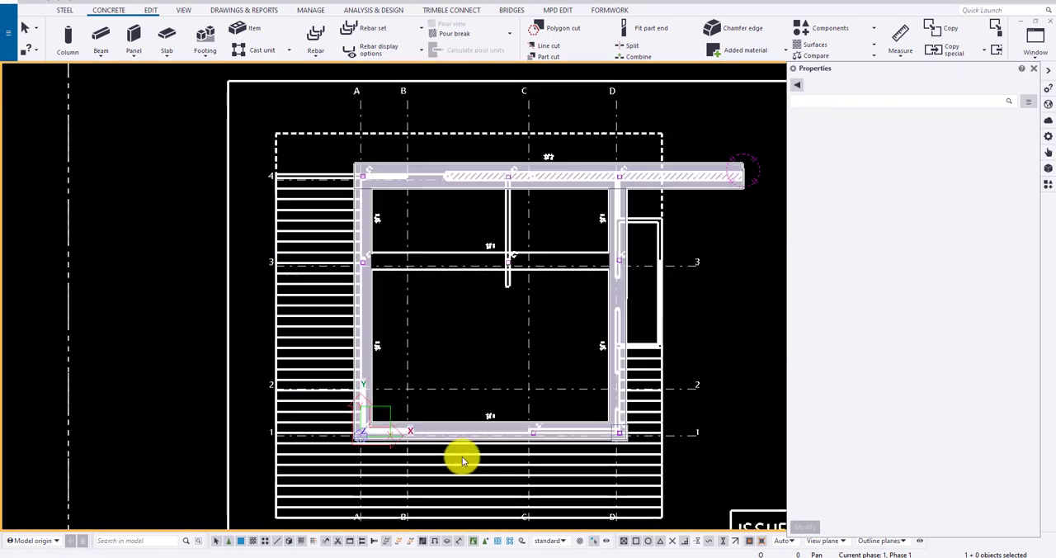
Examine the modelled strip footings in plan, then in 3D around the columns along grid 1
{"action": "scroll", "coordinate": [373, 240], "scroll_direction": "up", "scroll_amount": 5}
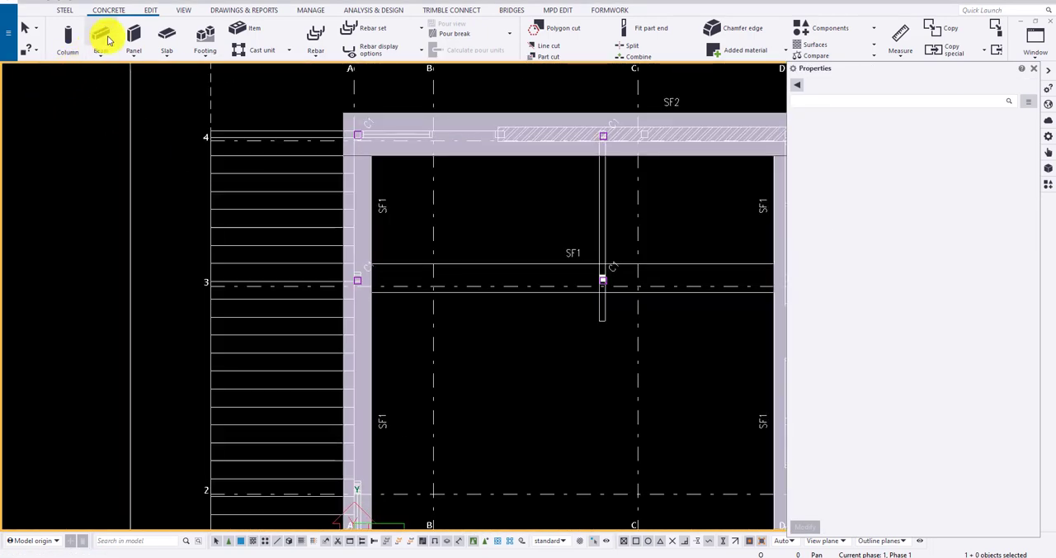
{"action": "scroll", "coordinate": [359, 176], "scroll_direction": "up", "scroll_amount": 1}
{"action": "scroll", "coordinate": [329, 145], "scroll_direction": "down", "scroll_amount": 9}
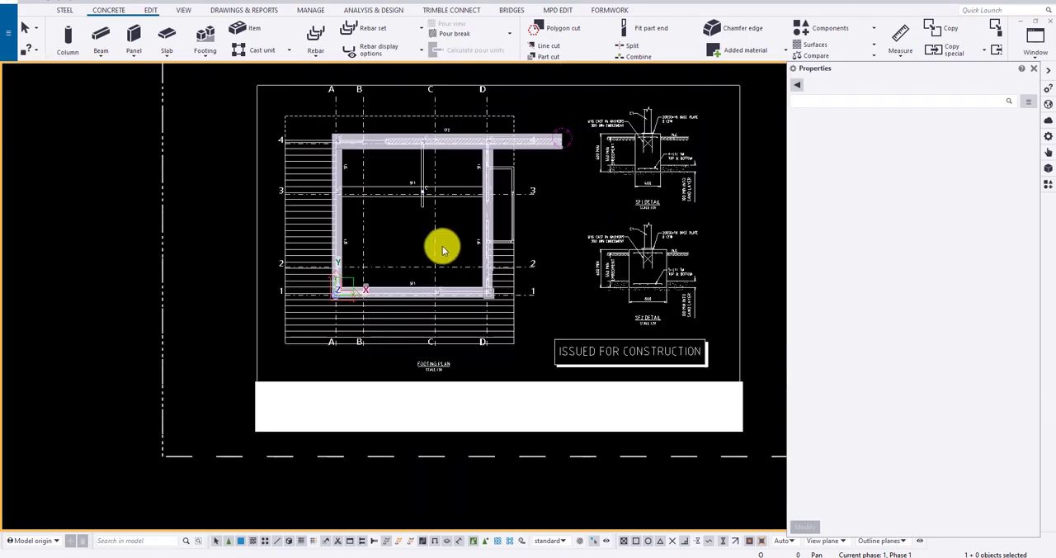
{"action": "middle_click_drag", "start_coordinate": [442, 248], "coordinate": [498, 168], "text": "ctrl"}
{"action": "scroll", "coordinate": [498, 239], "scroll_direction": "up", "scroll_amount": 4}
{"action": "scroll", "coordinate": [498, 250], "scroll_direction": "up", "scroll_amount": 3}
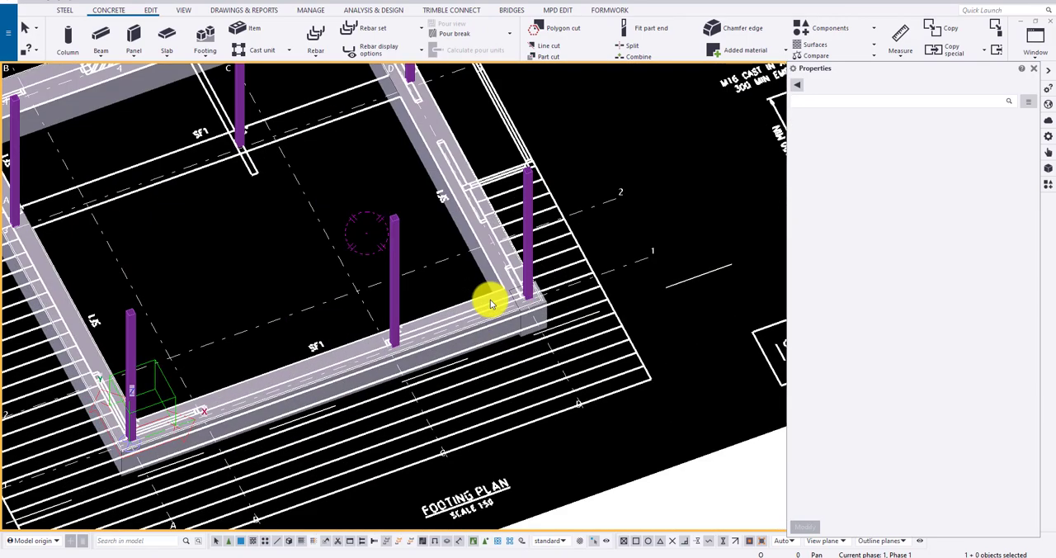
{"action": "middle_click_drag", "start_coordinate": [490, 303], "coordinate": [490, 273], "text": "ctrl"}
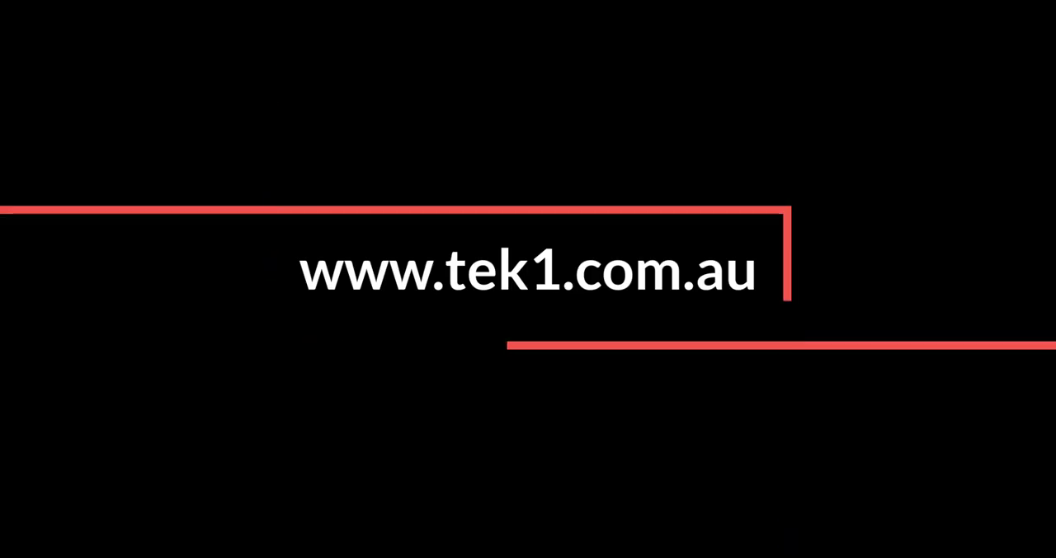